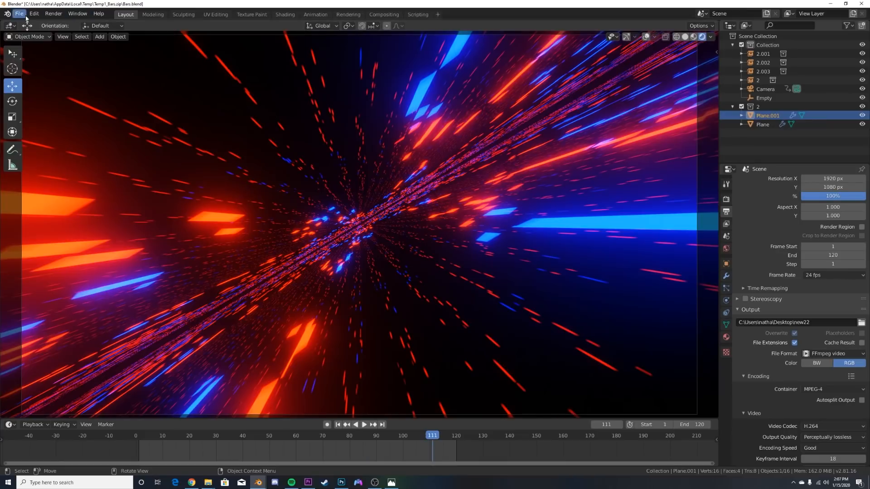
# - Start a new General file, discarding the unsaved changes, and delete the default cube, camera and light
pyautogui.click(19, 14)
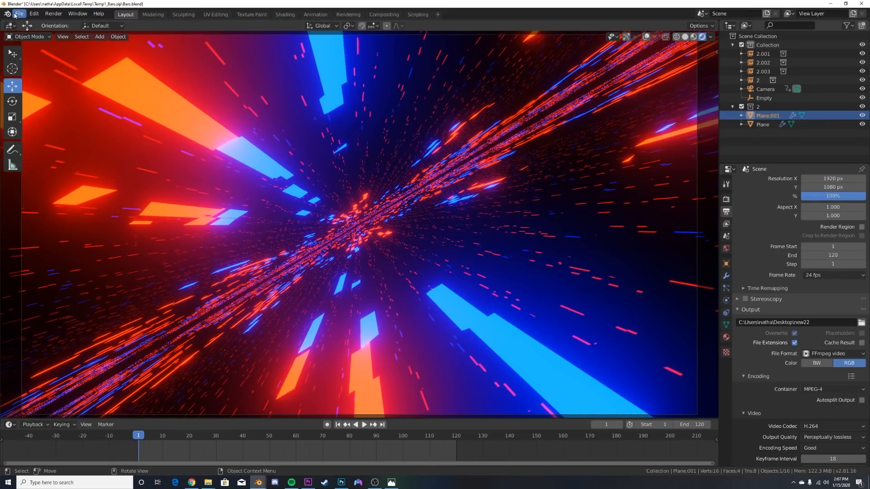
pyautogui.click(16, 14)
pyautogui.moveTo(36, 24)
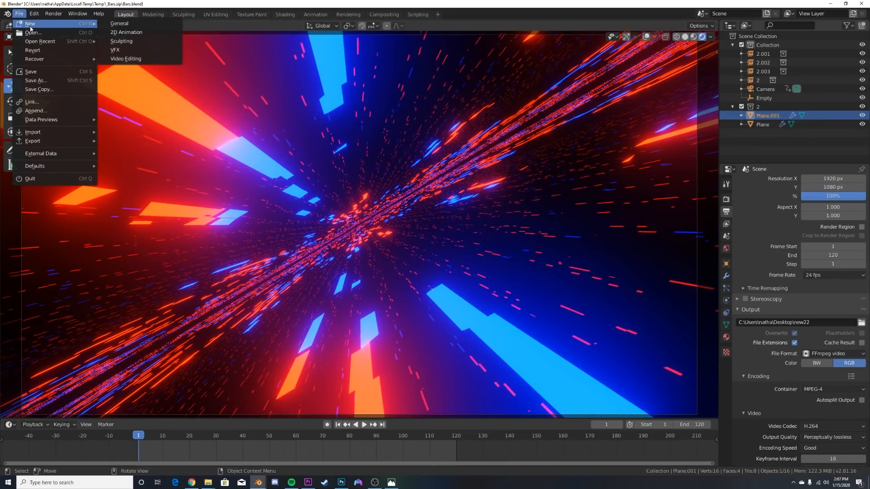
pyautogui.click(127, 24)
pyautogui.click(443, 249)
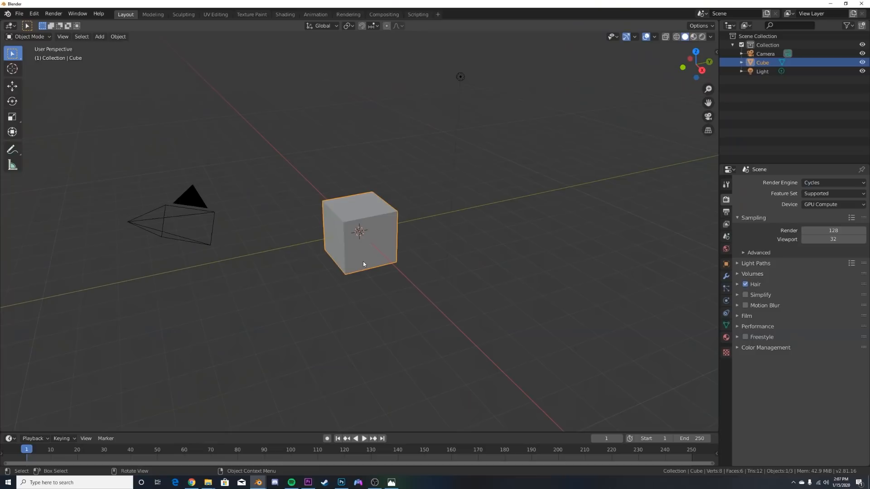
pyautogui.moveTo(508, 108); pyautogui.dragTo(73, 270)
pyautogui.press('Delete')
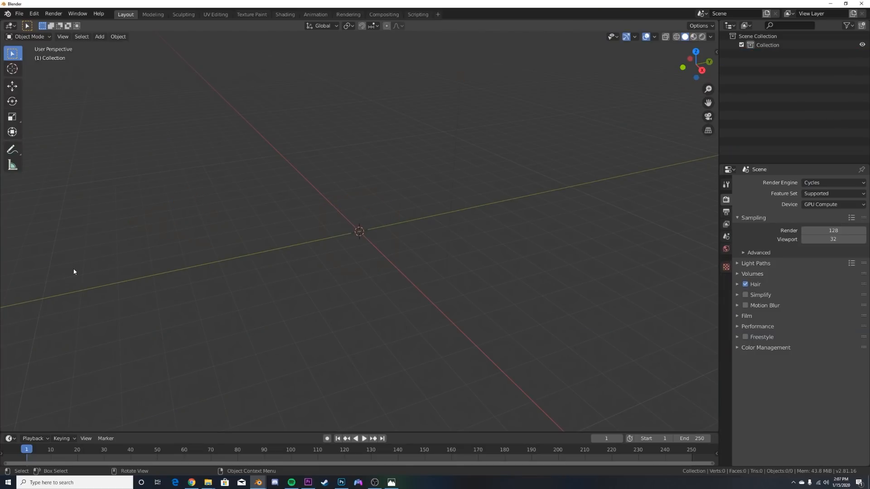
# - Add a mesh plane at the world origin and scale it uniformly by 8
pyautogui.hotkey('shift', 'a')
pyautogui.moveTo(149, 293)
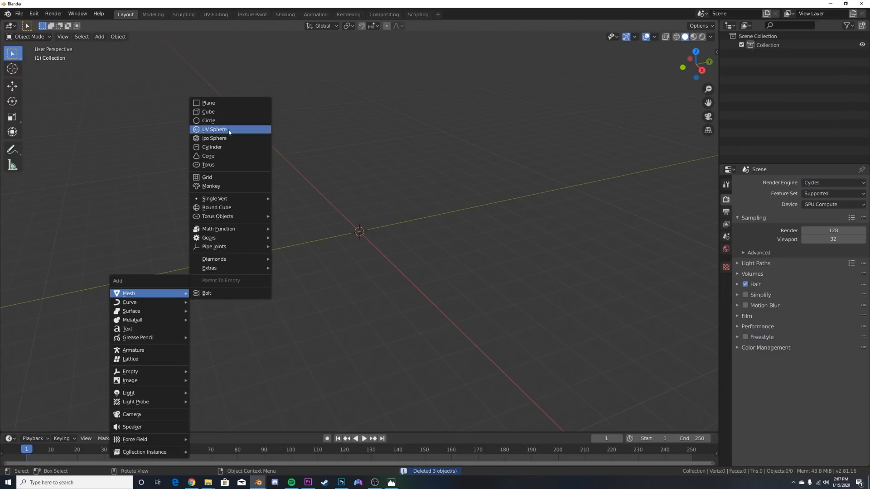
pyautogui.click(209, 104)
pyautogui.write('s')
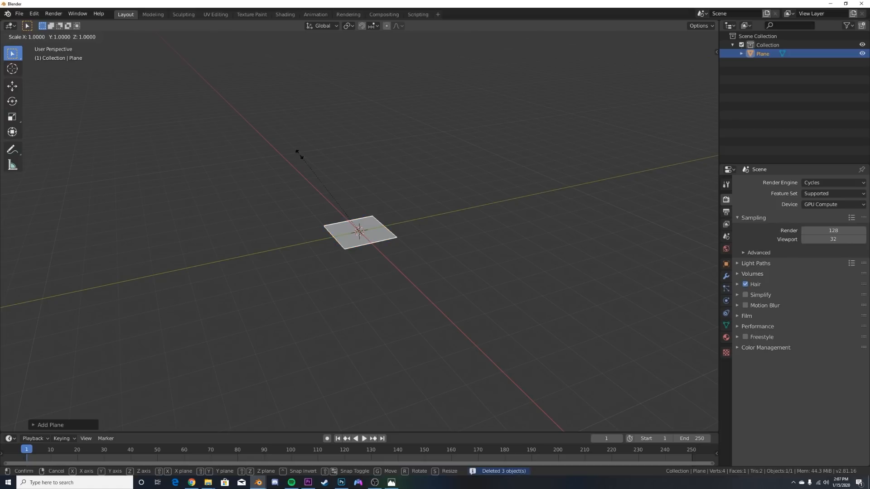
pyautogui.write('10')
pyautogui.press('Return')
# - Add a Plain Axes empty at the centre of the plane
pyautogui.moveTo(483, 265); pyautogui.dragTo(474, 252, button='middle')
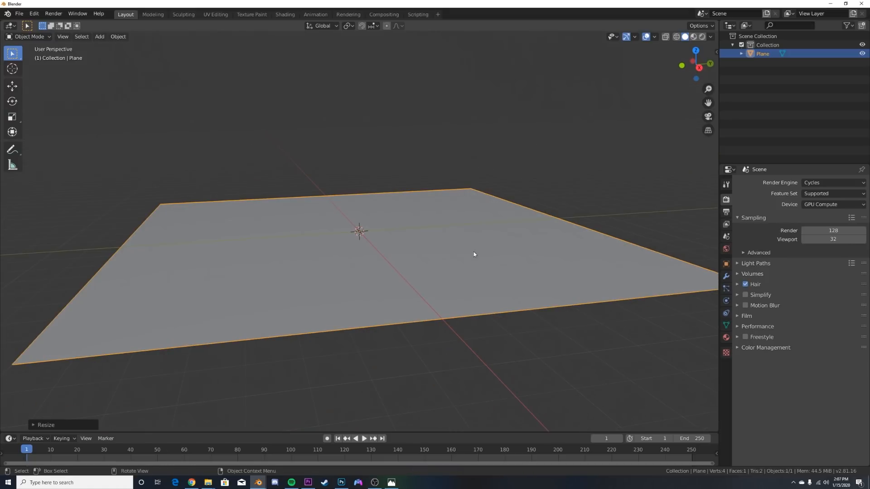
pyautogui.hotkey('shift', 'a')
pyautogui.moveTo(443, 196)
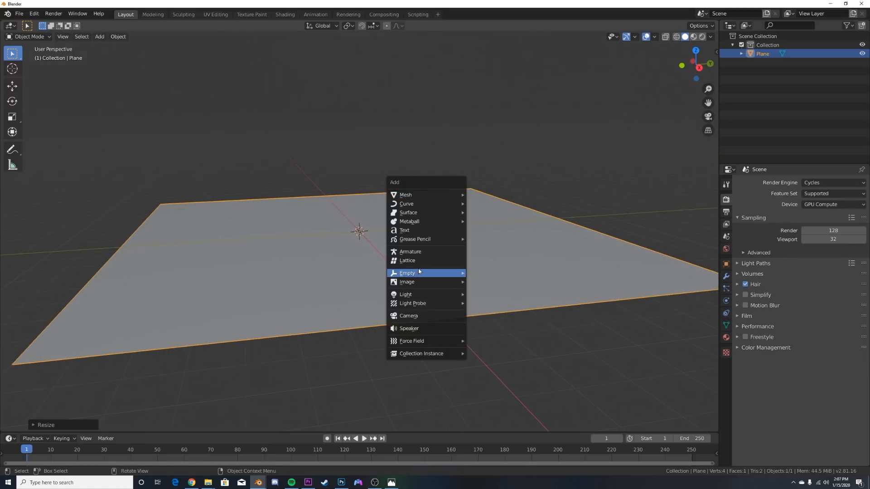
pyautogui.moveTo(431, 274)
pyautogui.click(493, 274)
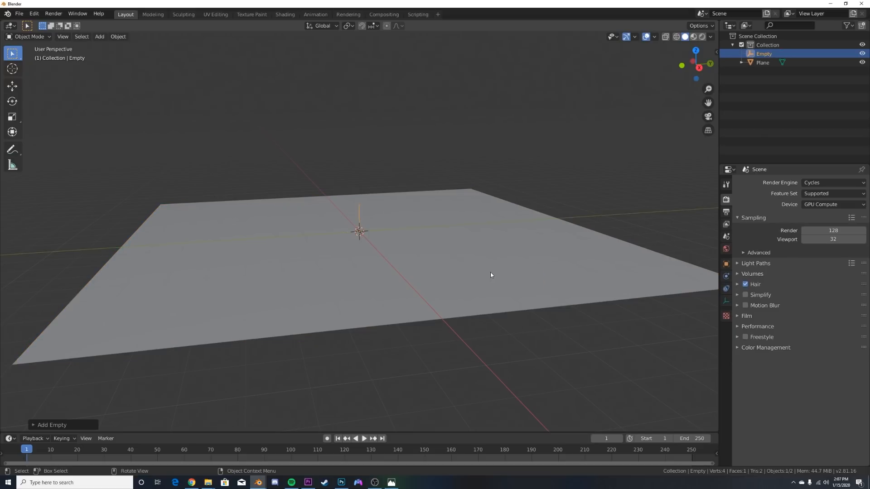
# - Add a Mirror modifier to the plane with the empty as mirror object, mirroring on the Z axis only
pyautogui.click(488, 274)
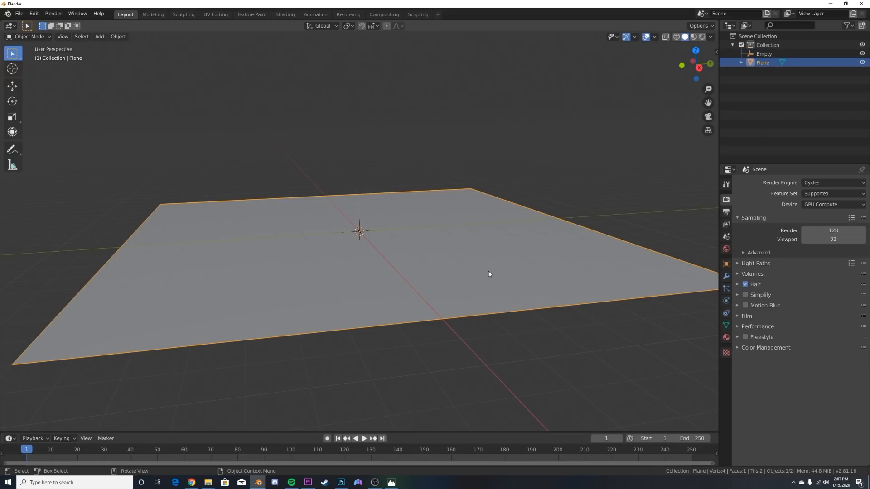
pyautogui.click(726, 277)
pyautogui.click(766, 182)
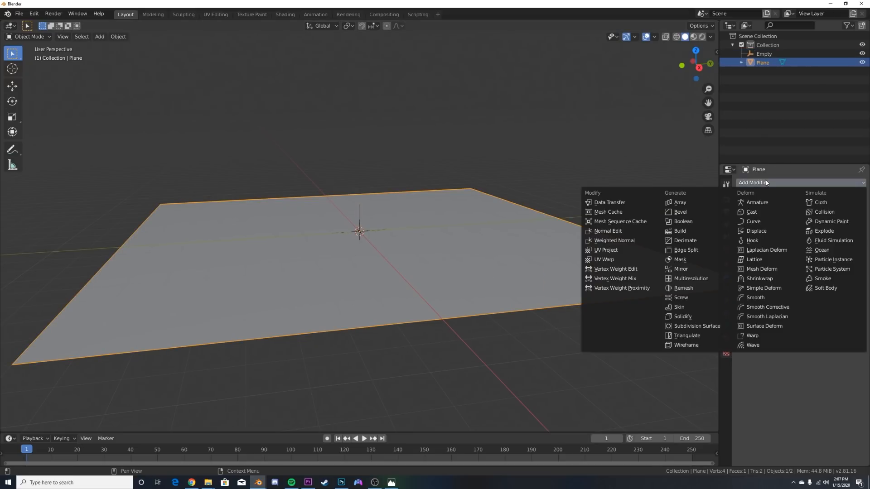
pyautogui.click(699, 269)
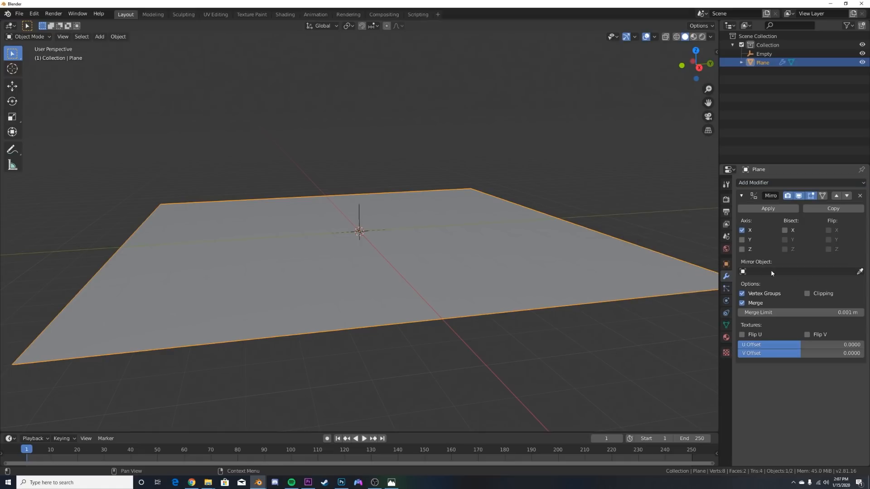
pyautogui.click(770, 271)
pyautogui.click(755, 284)
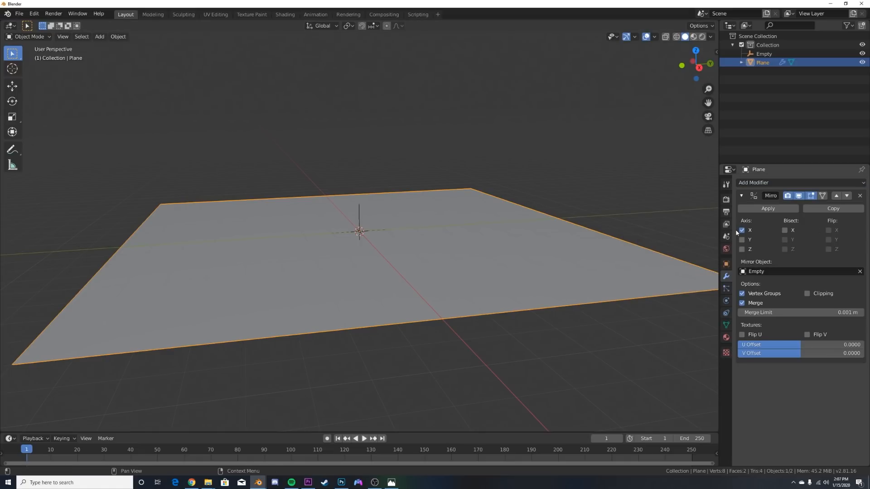
pyautogui.click(749, 249)
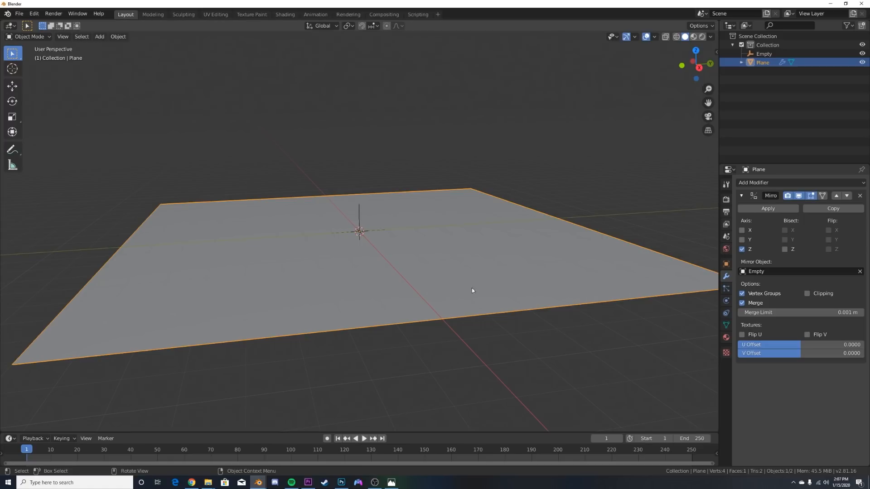
# - Move the plane to about 0.24 m above the empty so a narrow gap separates it from its mirrored copy
pyautogui.moveTo(472, 288); pyautogui.dragTo(459, 235, button='middle')
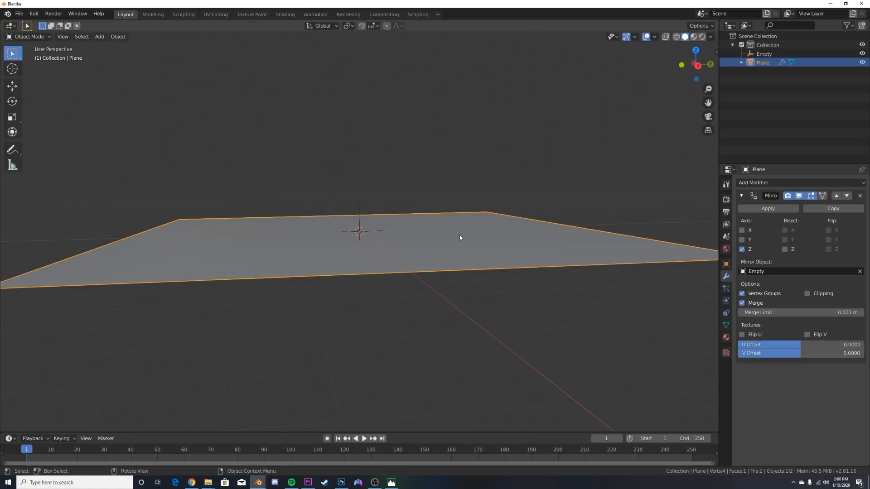
pyautogui.click(12, 85)
pyautogui.press('g')
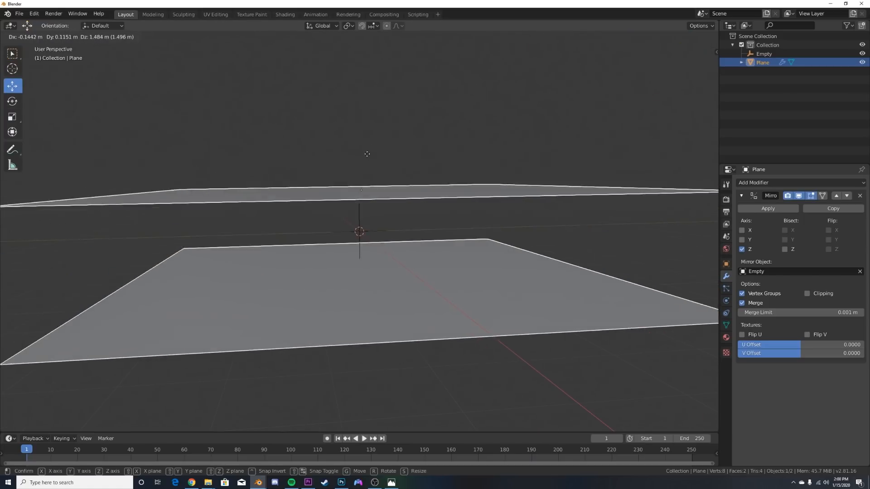
pyautogui.click(364, 154)
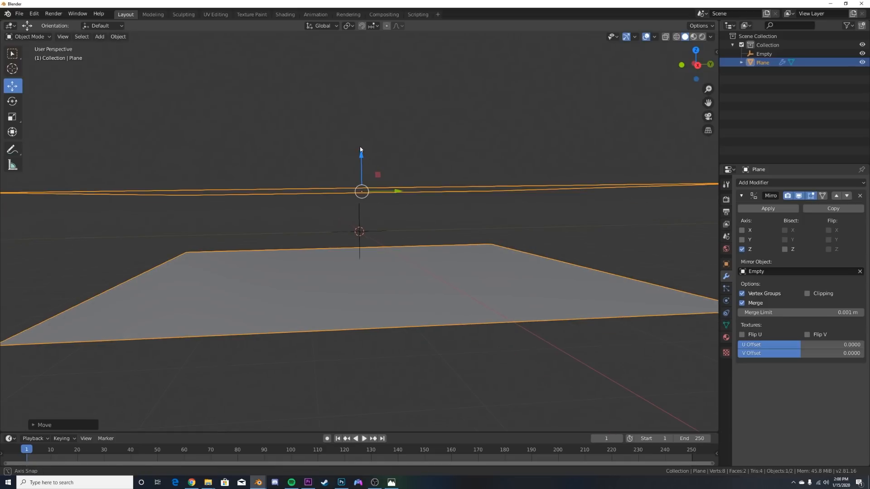
pyautogui.moveTo(359, 156); pyautogui.dragTo(363, 189)
# - Add a camera and move it along the X axis to the plane's edge at X 8 m, Y 0 m, Z 0 m
pyautogui.moveTo(431, 201); pyautogui.dragTo(406, 233, button='middle')
pyautogui.click(426, 189)
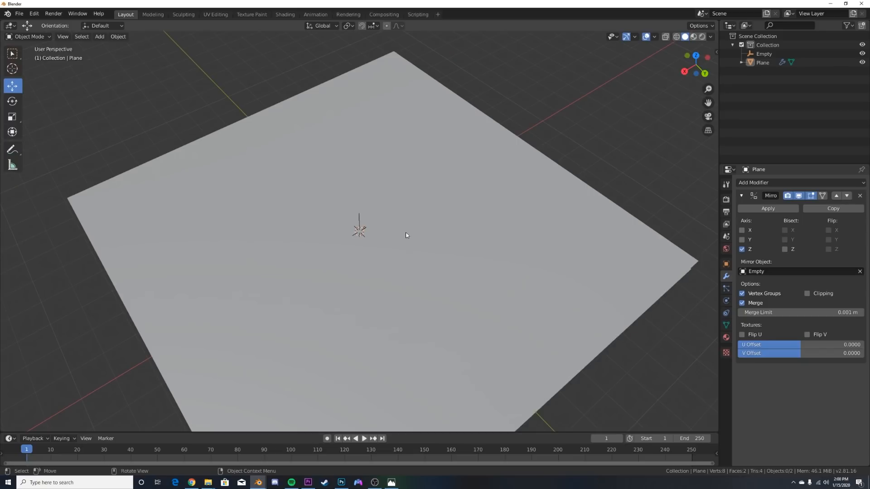
pyautogui.hotkey('shift', 'a')
pyautogui.moveTo(412, 222)
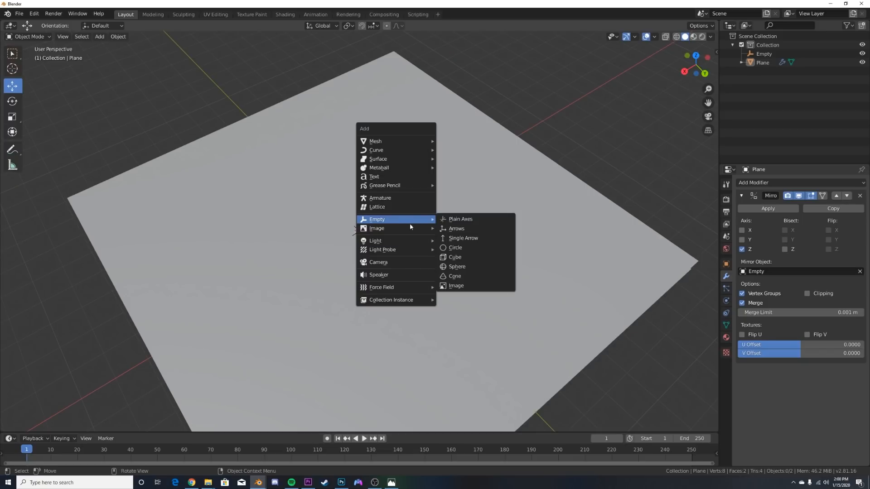
pyautogui.click(394, 268)
pyautogui.moveTo(411, 270); pyautogui.dragTo(403, 233, button='middle')
pyautogui.moveTo(331, 240); pyautogui.dragTo(333, 235, button='middle')
pyautogui.moveTo(328, 236); pyautogui.dragTo(82, 268)
pyautogui.moveTo(82, 268); pyautogui.dragTo(164, 290, button='middle')
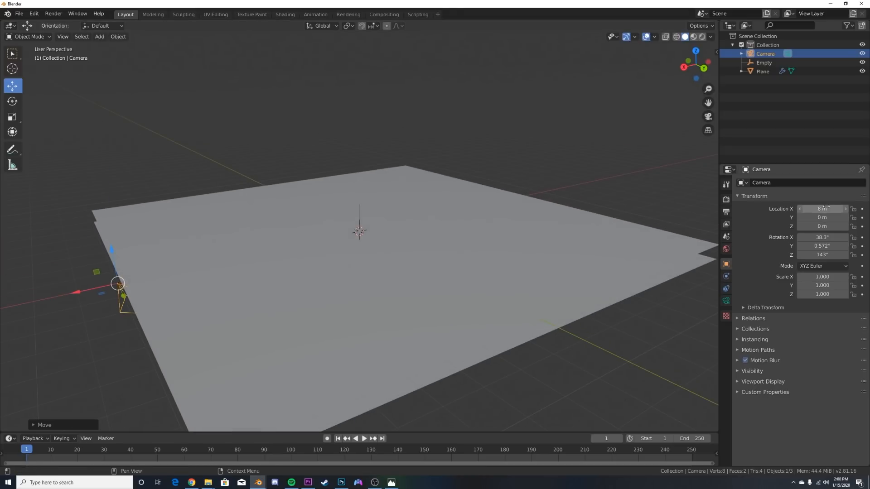
# - Set the camera's rotation to X 90°, Y 0° and Z 90° so it faces across the planes
pyautogui.moveTo(385, 294); pyautogui.dragTo(216, 307, button='middle')
pyautogui.click(216, 307)
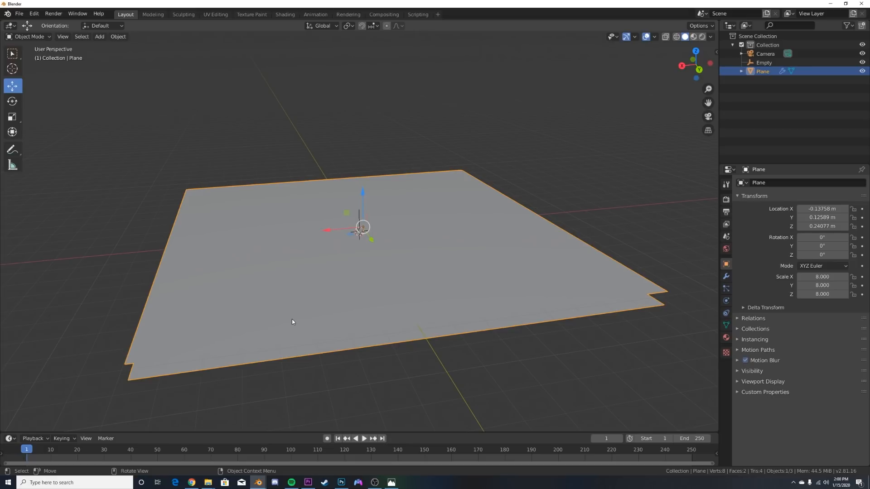
pyautogui.moveTo(291, 321); pyautogui.dragTo(191, 298, button='middle')
pyautogui.click(191, 299)
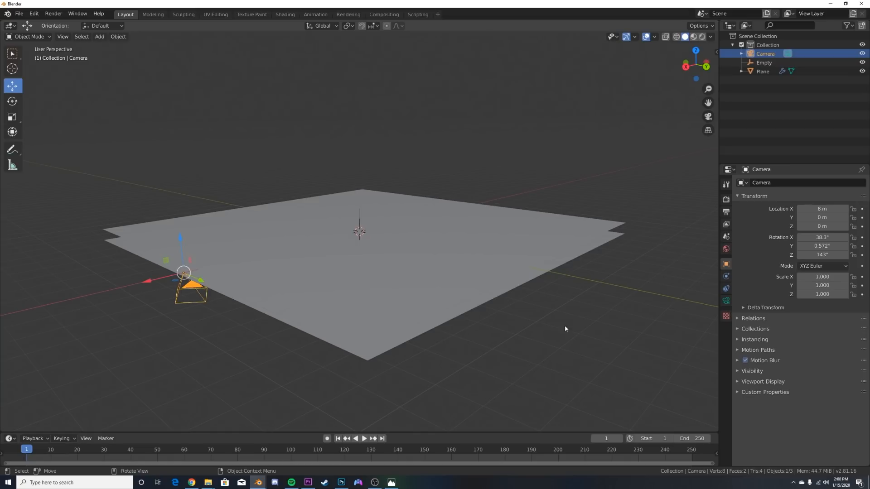
pyautogui.moveTo(469, 299); pyautogui.dragTo(501, 293, button='middle')
pyautogui.click(824, 238)
pyautogui.write('9')
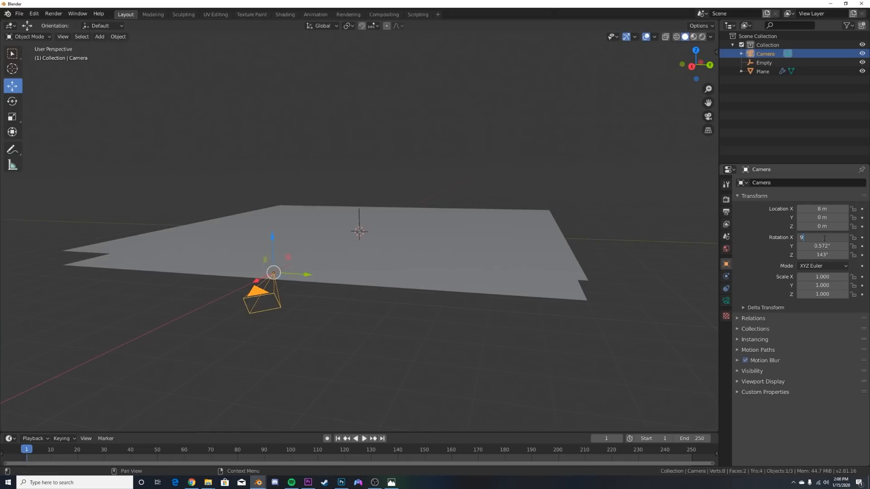
pyautogui.write('0')
pyautogui.press('Return')
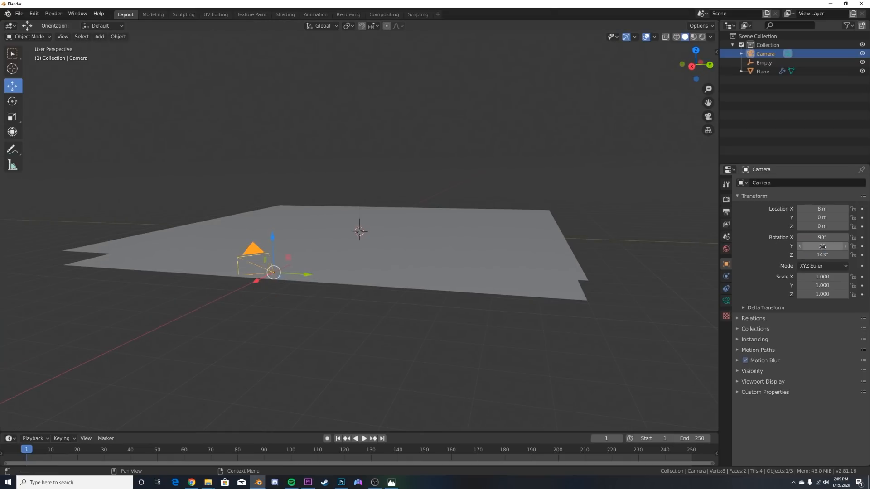
pyautogui.click(822, 255)
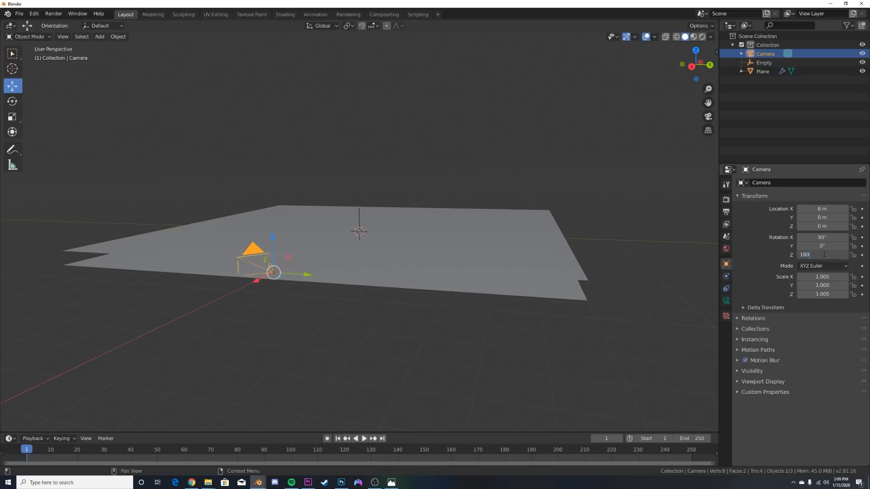
pyautogui.press('Return')
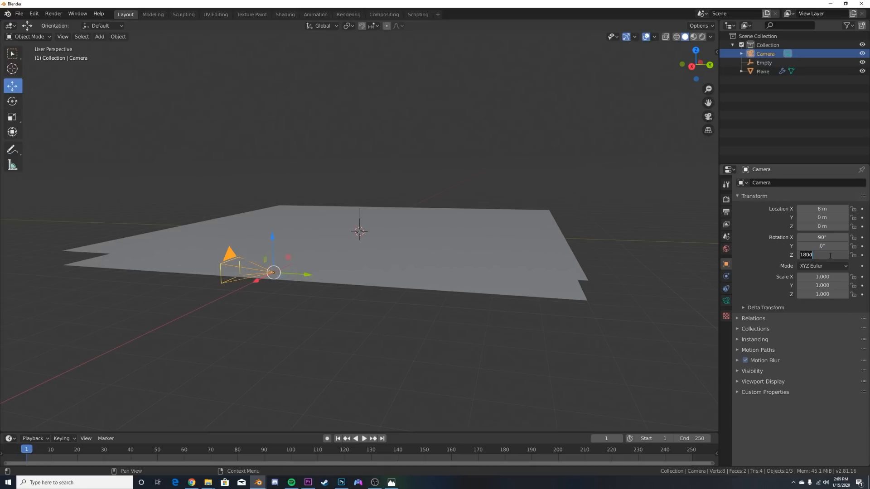
pyautogui.press('Return')
# - Look through the camera and set its focal length to 24 mm
pyautogui.moveTo(349, 247); pyautogui.dragTo(375, 252, button='middle')
pyautogui.press('KP_0')
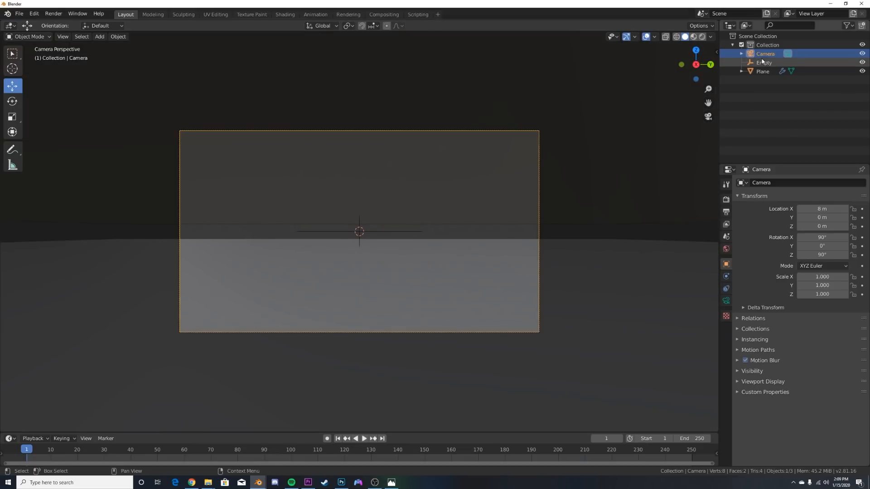
pyautogui.click(725, 301)
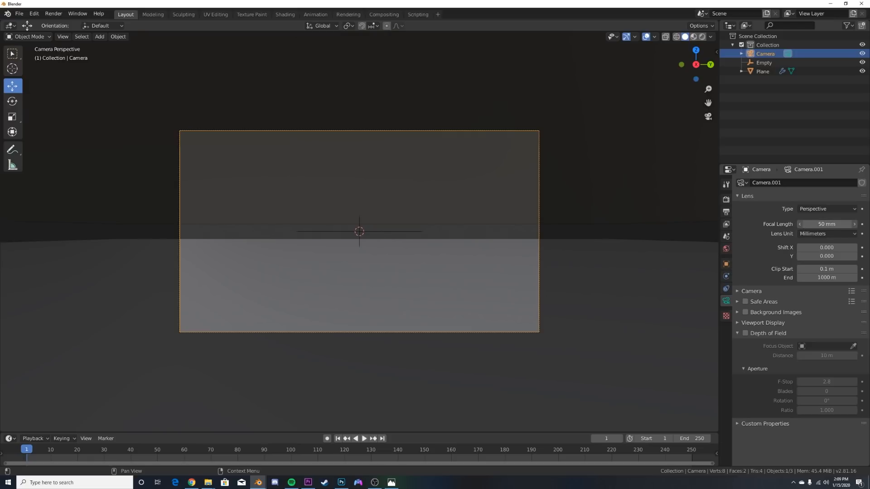
pyautogui.moveTo(826, 224)
pyautogui.mouseDown()
pyautogui.moveTo(797, 223)
pyautogui.moveTo(815, 224)
pyautogui.mouseUp()
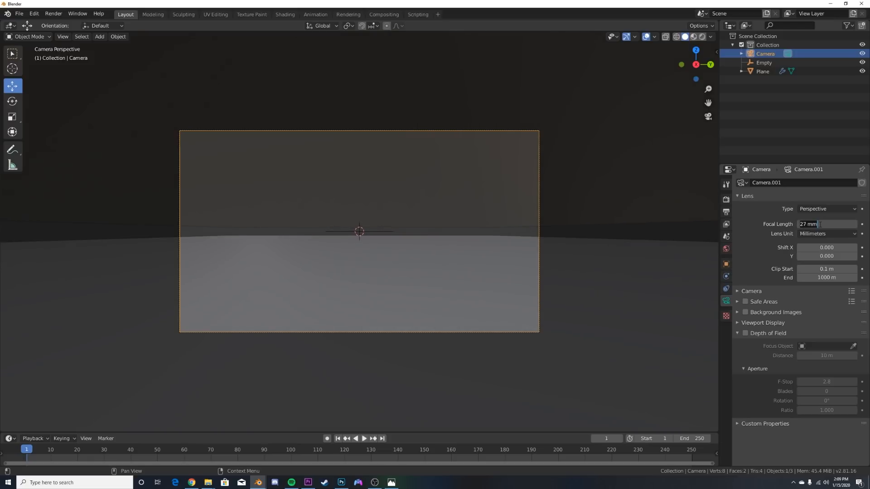
pyautogui.write('4')
pyautogui.press('Return')
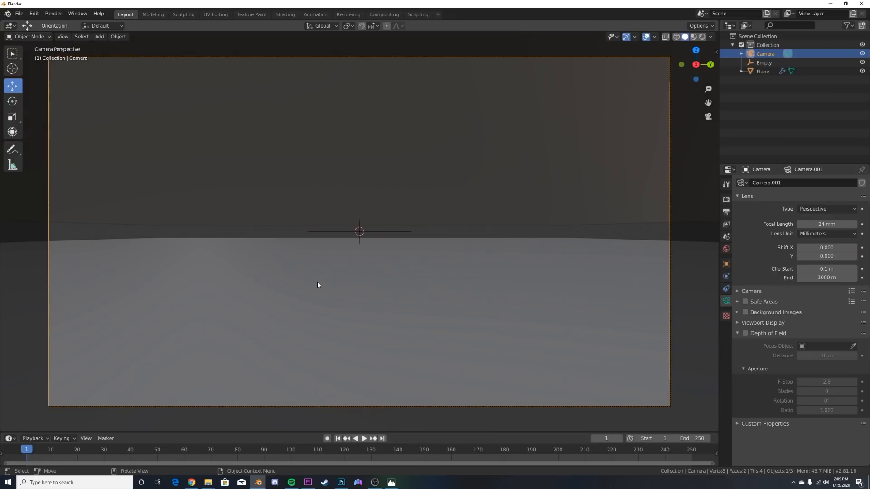
pyautogui.scroll(-3, 407, 449)
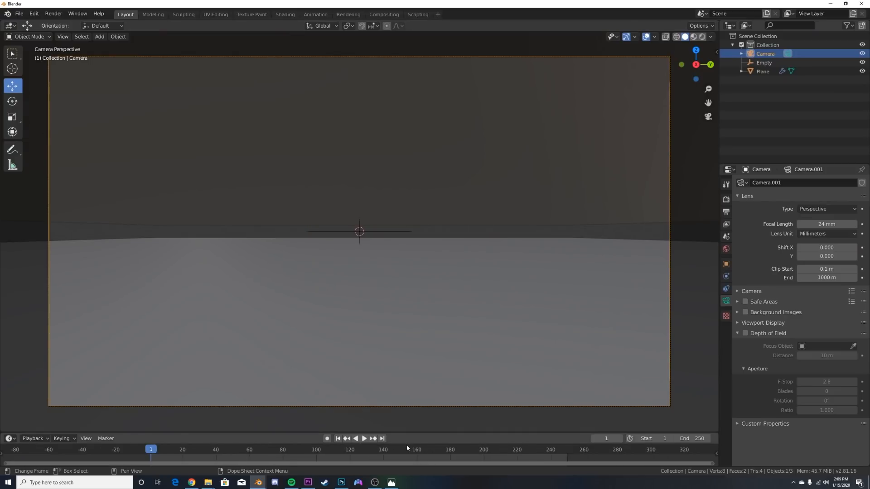
# - Switch to the Shading workspace, merge the file browser area into the image editor, and view the scene through the camera
pyautogui.click(285, 14)
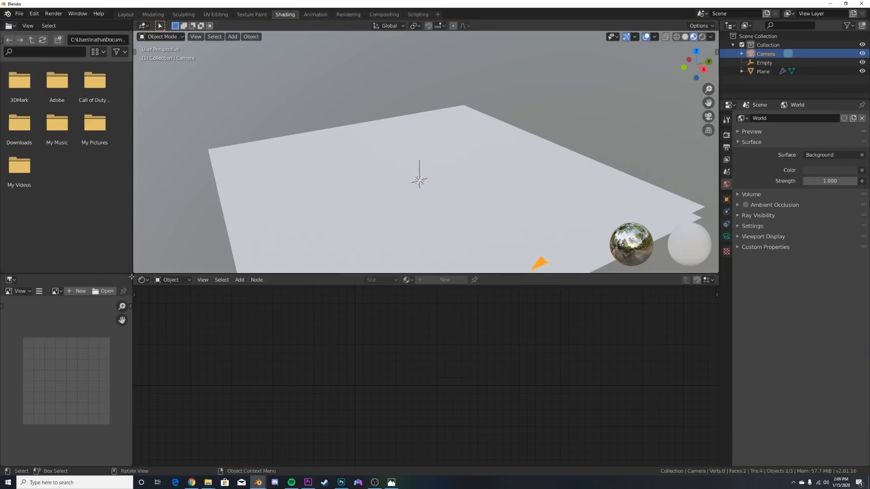
pyautogui.moveTo(135, 276); pyautogui.dragTo(111, 268)
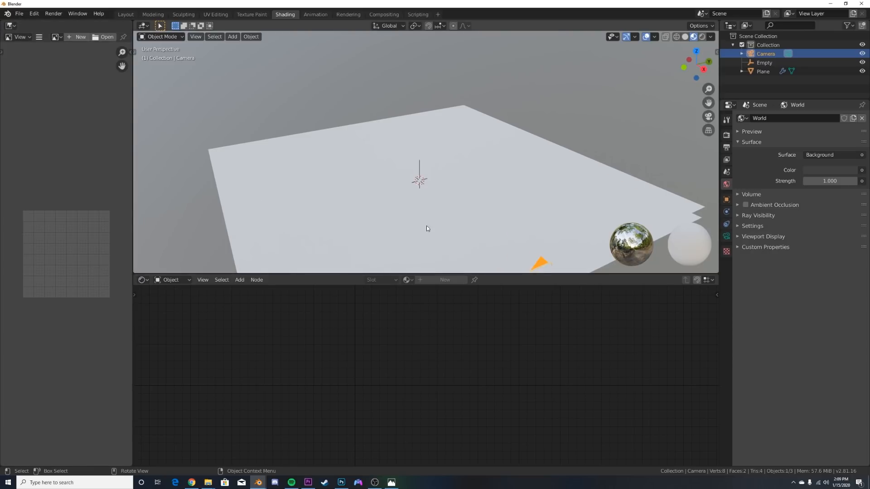
pyautogui.moveTo(426, 225); pyautogui.dragTo(404, 211, button='middle')
pyautogui.press('KP_0')
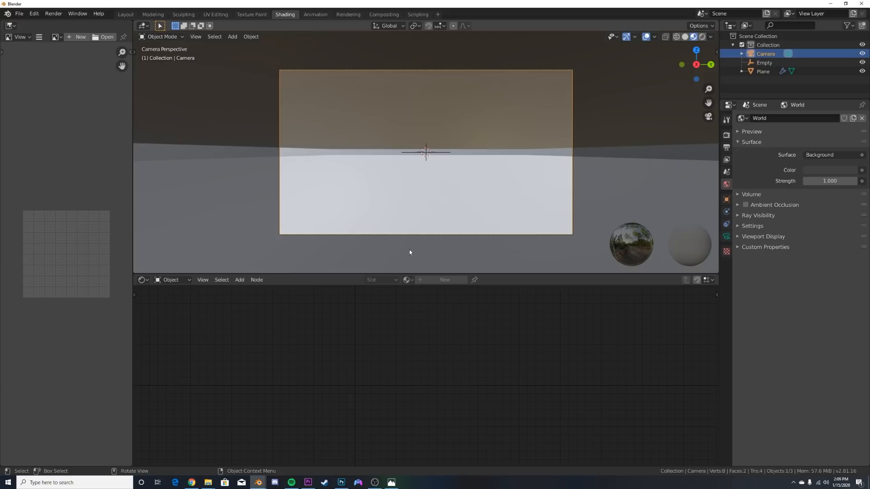
# - Change the scene's render engine to Eevee
pyautogui.click(726, 135)
pyautogui.click(813, 120)
pyautogui.click(820, 126)
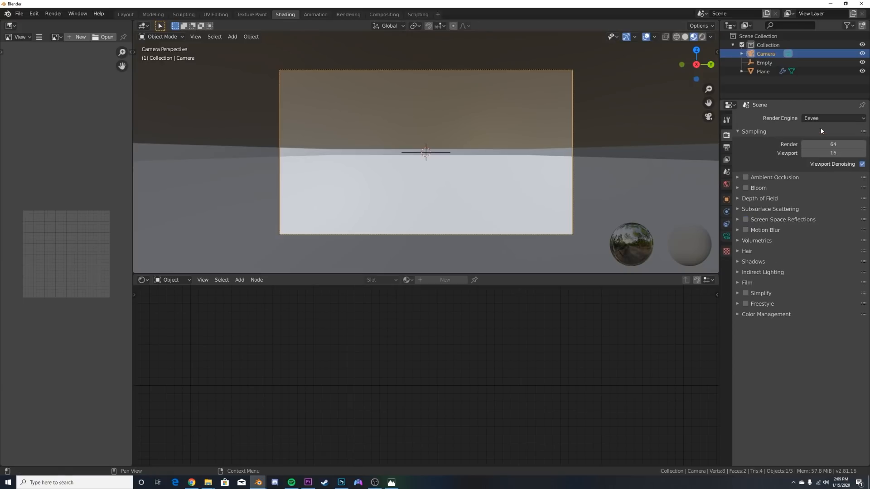
# - Enable Bloom and Ambient Occlusion for Eevee and display the viewport with Rendered shading
pyautogui.click(746, 187)
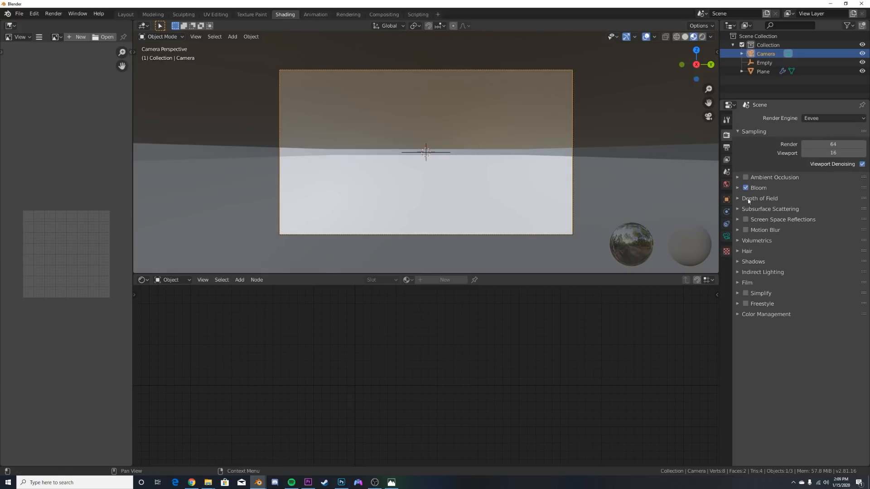
pyautogui.press('z')
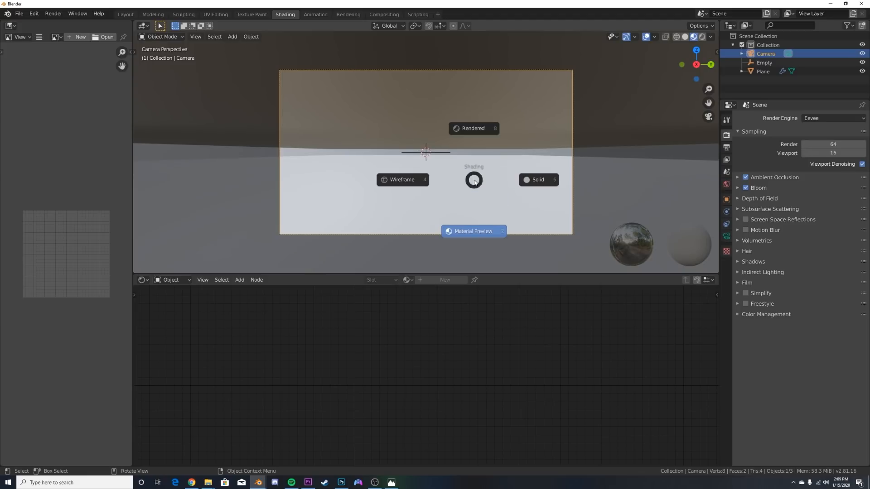
pyautogui.click(474, 129)
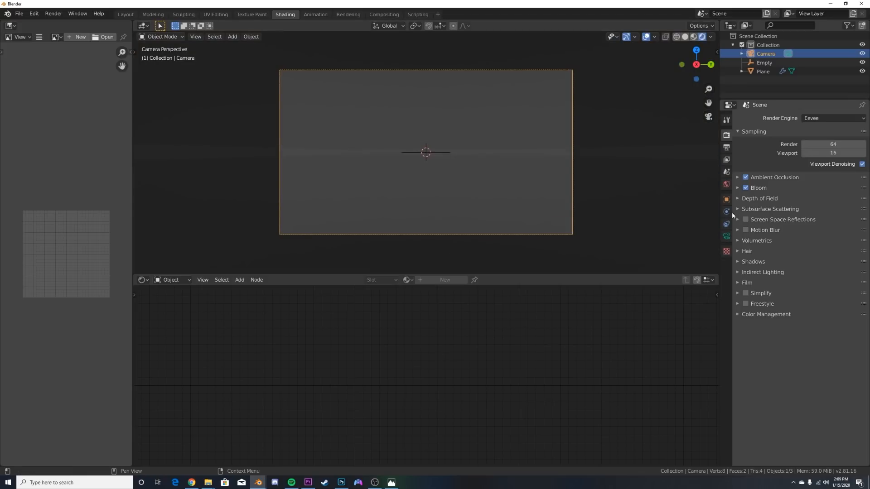
# - Set the world background color to pure black
pyautogui.click(727, 185)
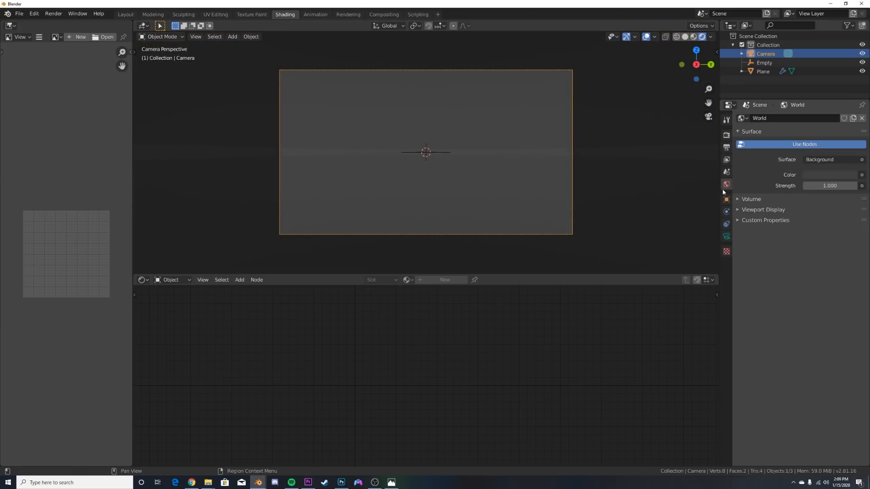
pyautogui.click(826, 175)
pyautogui.moveTo(850, 107); pyautogui.dragTo(850, 113)
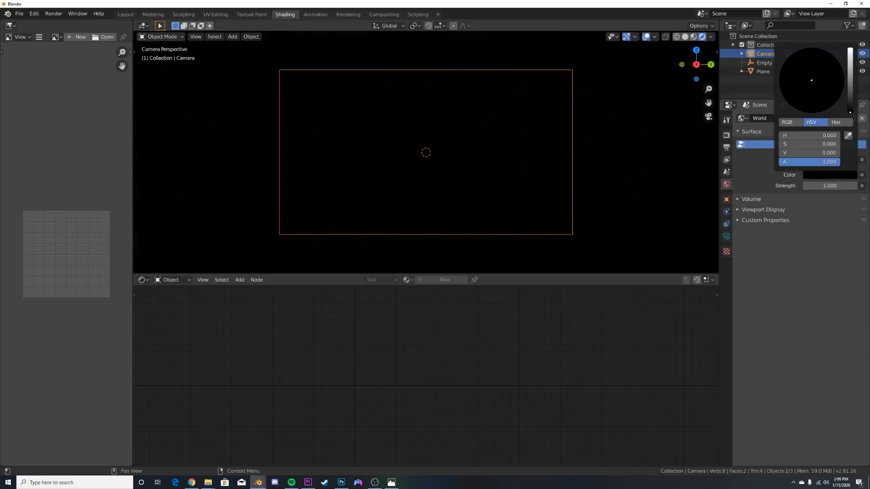
# - Give the plane a new material and remove its default Principled BSDF node
pyautogui.click(394, 212)
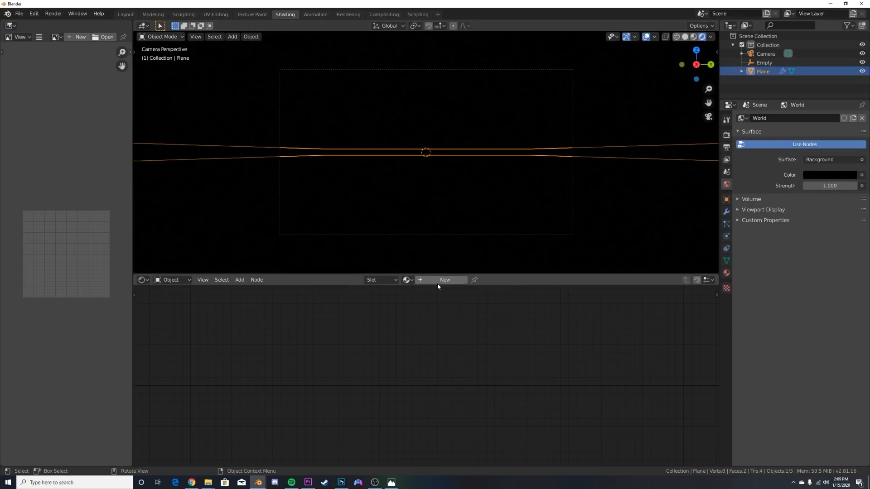
pyautogui.click(438, 280)
pyautogui.scroll(-3, 377, 370)
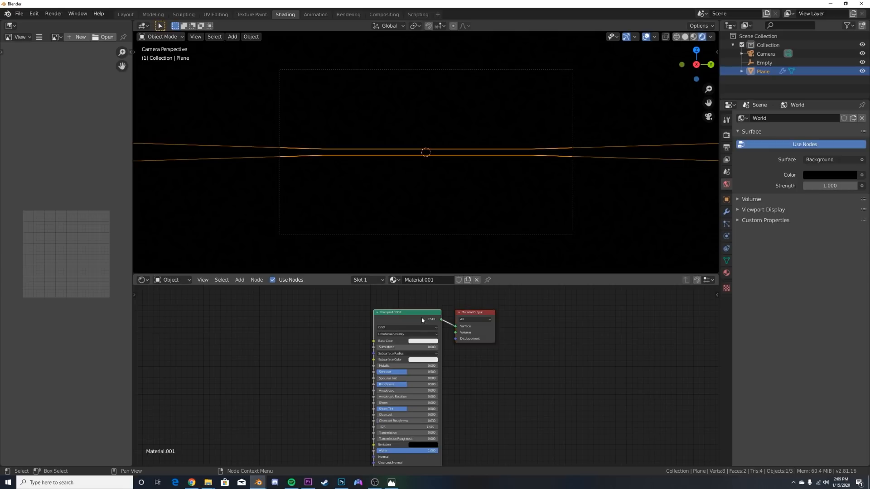
pyautogui.press('x')
# - Add a Mix Shader node and connect it to the Surface input of the Material Output
pyautogui.hotkey('shift', 'a')
pyautogui.write('s')
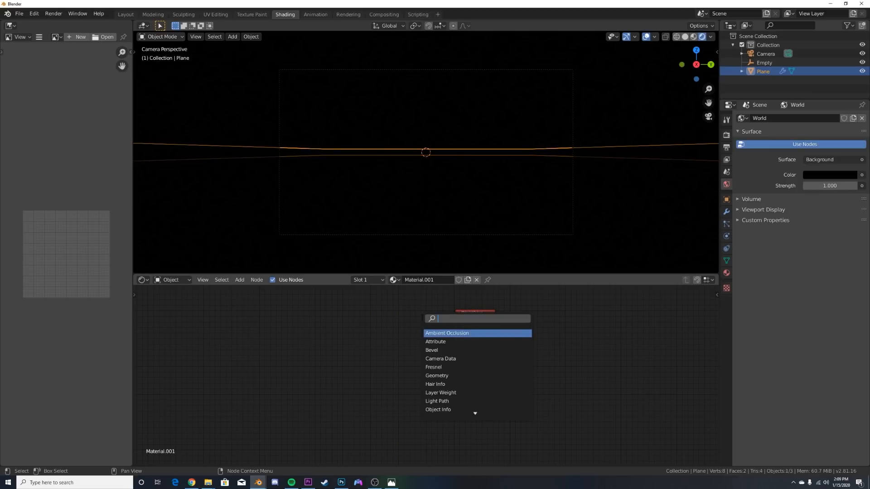
pyautogui.write('mix')
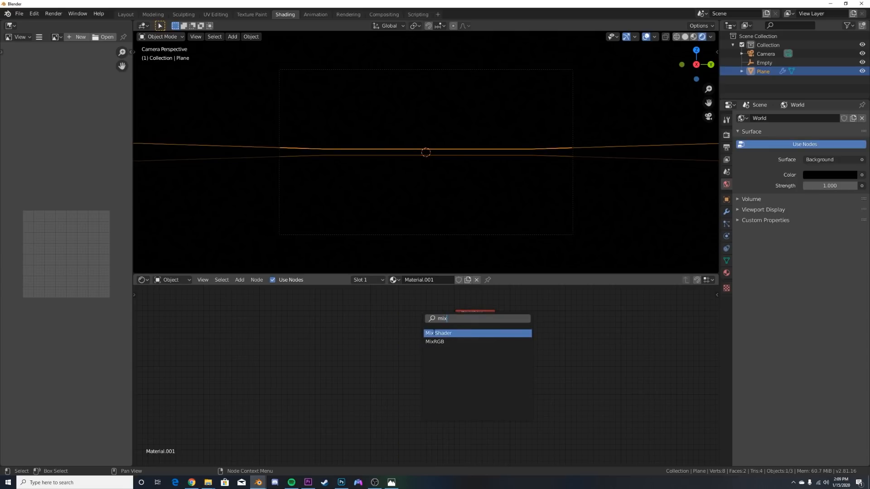
pyautogui.click(434, 333)
pyautogui.click(429, 331)
pyautogui.scroll(2, 443, 333)
pyautogui.moveTo(444, 334); pyautogui.dragTo(430, 367, button='middle')
pyautogui.moveTo(442, 346)
pyautogui.mouseDown()
pyautogui.moveTo(452, 327)
pyautogui.moveTo(449, 346)
pyautogui.mouseUp()
pyautogui.moveTo(422, 341); pyautogui.dragTo(453, 345)
# - Add an Emission node and connect it to the first shader input of the Mix Shader
pyautogui.hotkey('shift', 'a')
pyautogui.click(356, 348)
pyautogui.write('e')
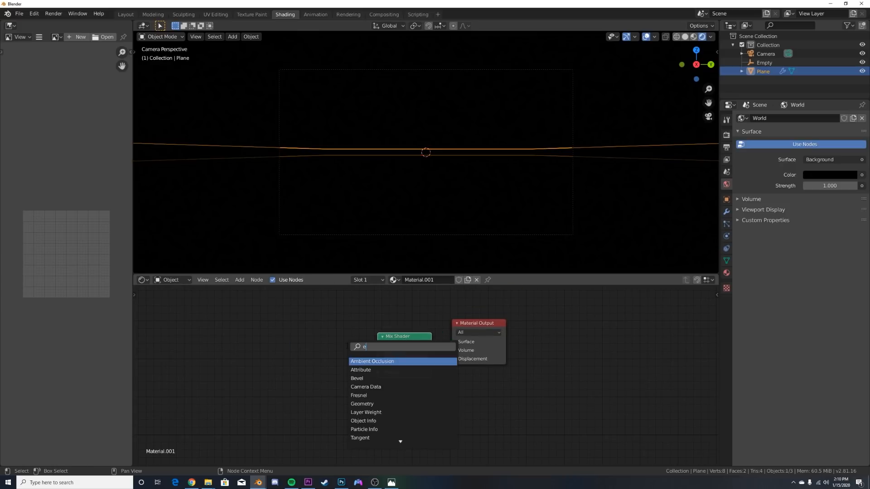
pyautogui.write('m')
pyautogui.press('Return')
pyautogui.click(293, 330)
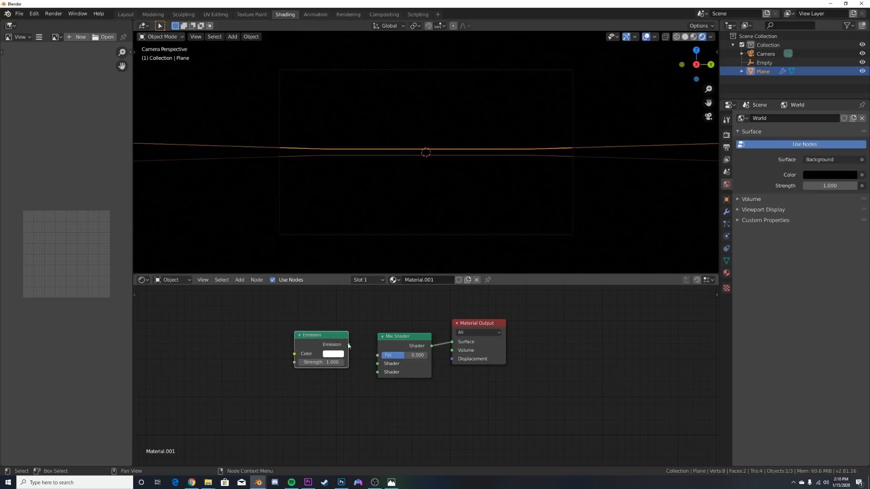
pyautogui.moveTo(377, 369); pyautogui.dragTo(377, 364)
# - Add a Transparent BSDF node below the Emission node and connect it to the second shader input of the Mix Shader
pyautogui.hotkey('shift', 'a')
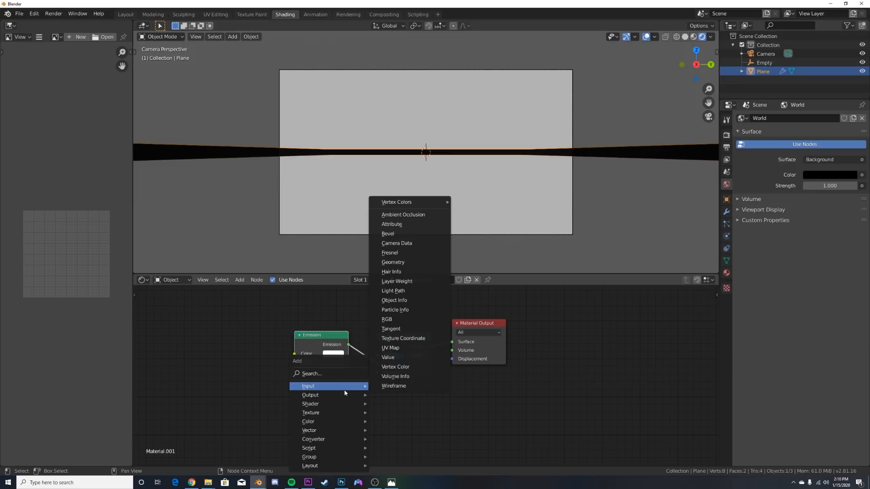
pyautogui.click(339, 386)
pyautogui.write('tra')
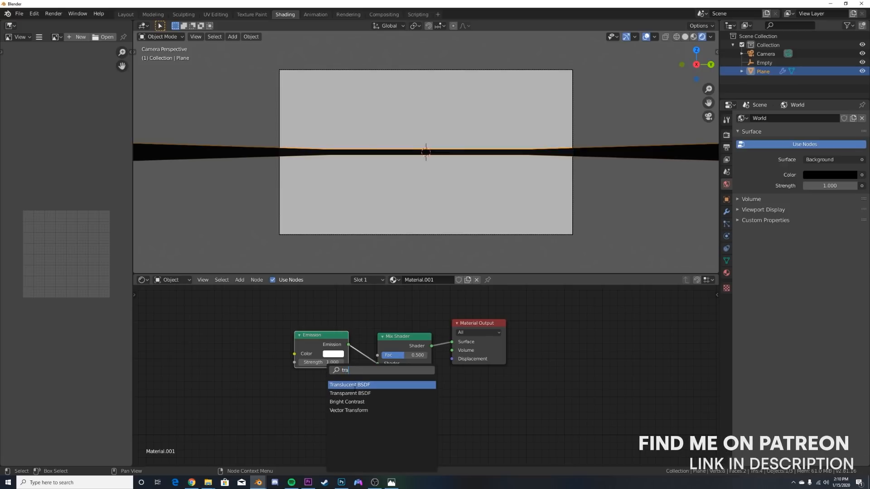
pyautogui.click(354, 393)
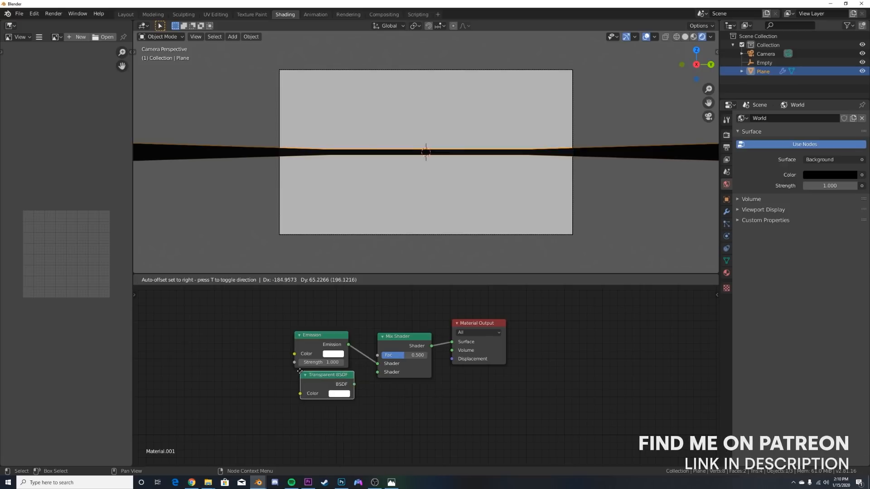
pyautogui.click(337, 386)
pyautogui.moveTo(348, 386); pyautogui.dragTo(378, 372)
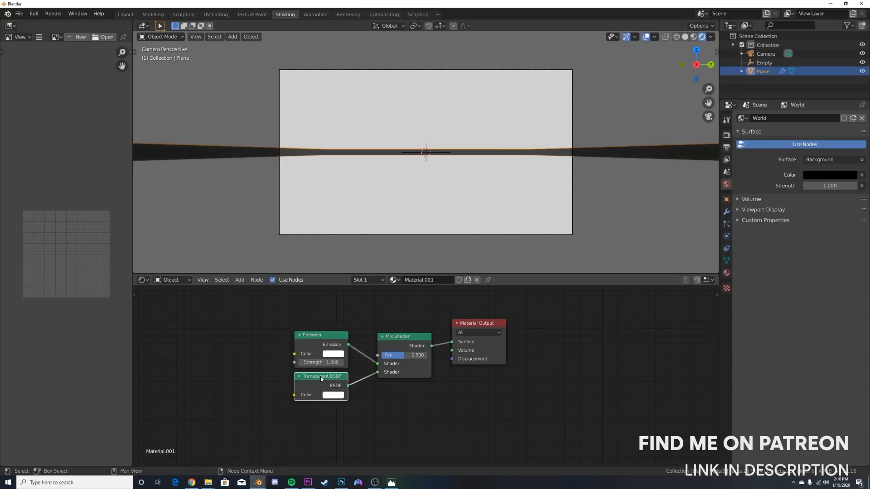
pyautogui.moveTo(320, 376); pyautogui.dragTo(322, 378)
# - Set the plane material's blend mode to Alpha Clip
pyautogui.click(725, 273)
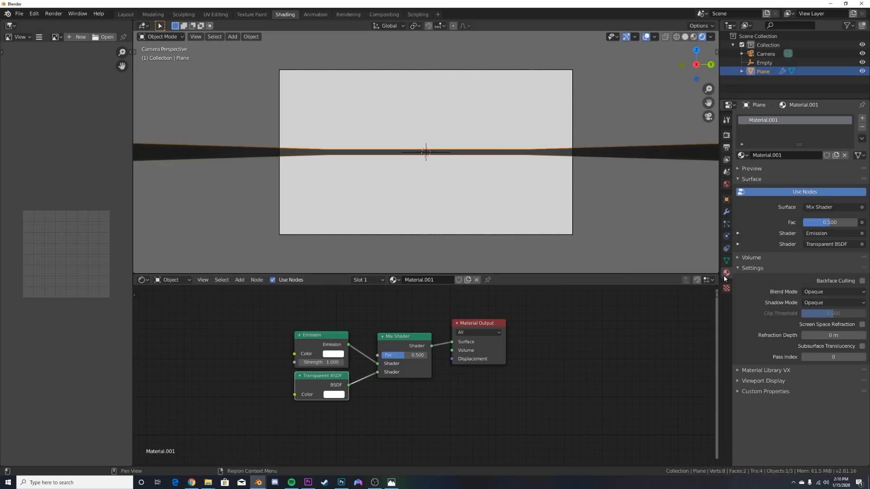
pyautogui.click(818, 292)
pyautogui.click(824, 312)
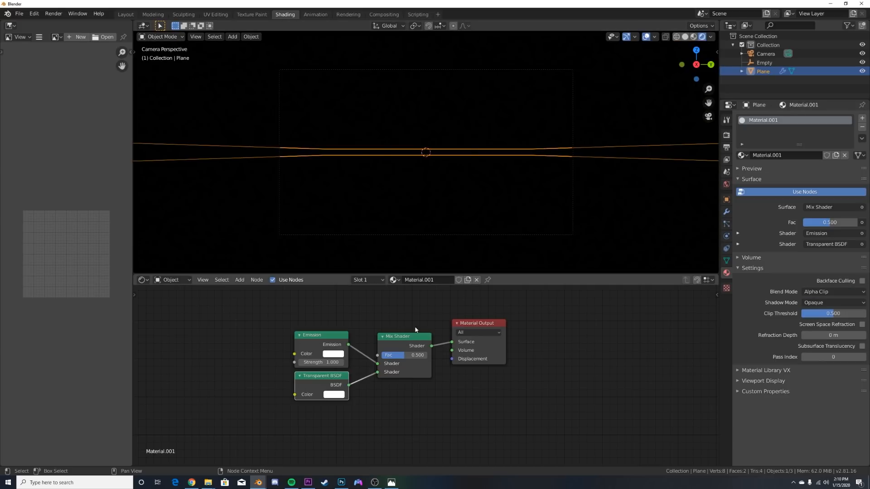
# - Make room among the shader nodes and place an unconnected ColorRamp node above the Emission node
pyautogui.moveTo(445, 308); pyautogui.dragTo(427, 373, button='middle')
pyautogui.moveTo(393, 400); pyautogui.dragTo(352, 359)
pyautogui.moveTo(313, 334); pyautogui.dragTo(292, 371)
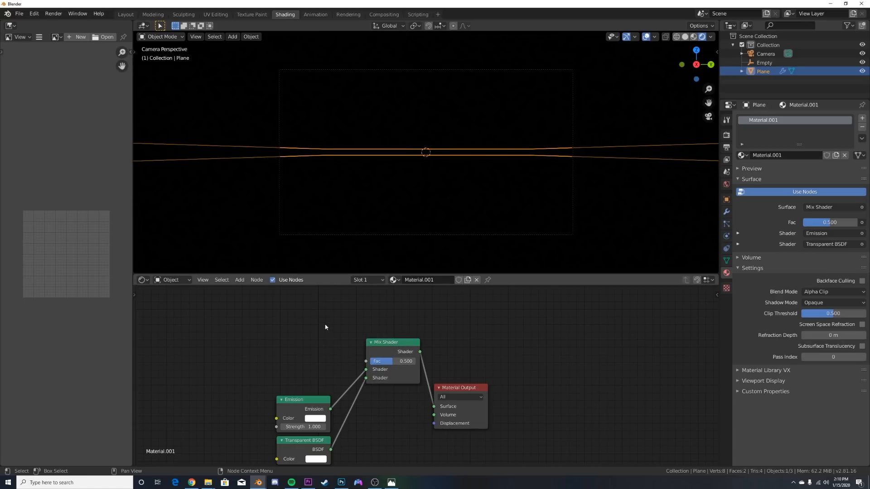
pyautogui.hotkey('shift', 'a')
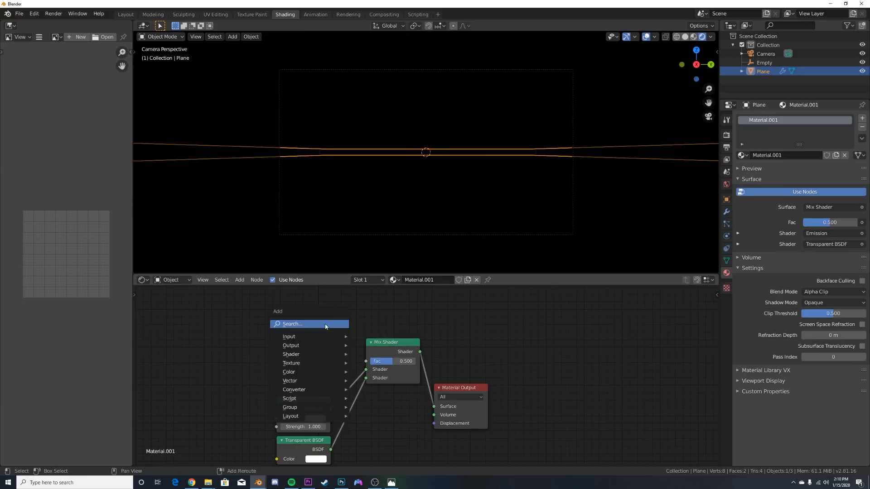
pyautogui.click(325, 327)
pyautogui.write('colorr')
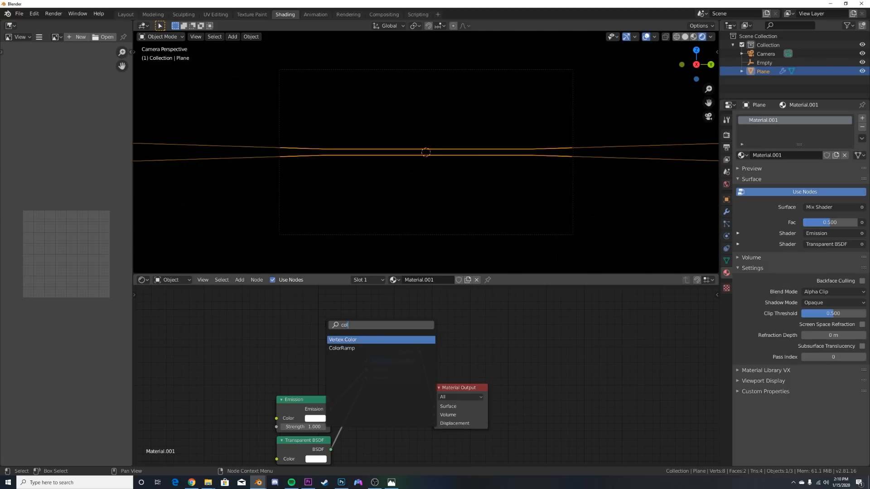
pyautogui.press('Return')
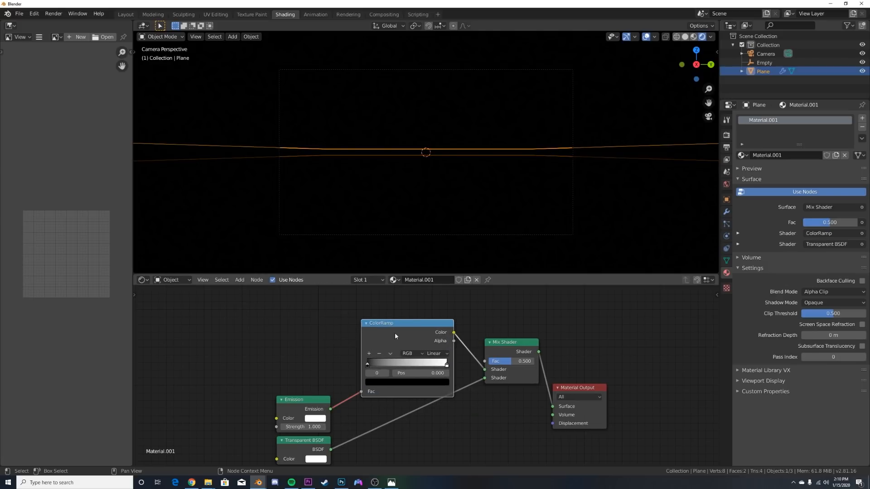
pyautogui.hotkey('ctrl', 'z')
pyautogui.moveTo(386, 352); pyautogui.dragTo(243, 304)
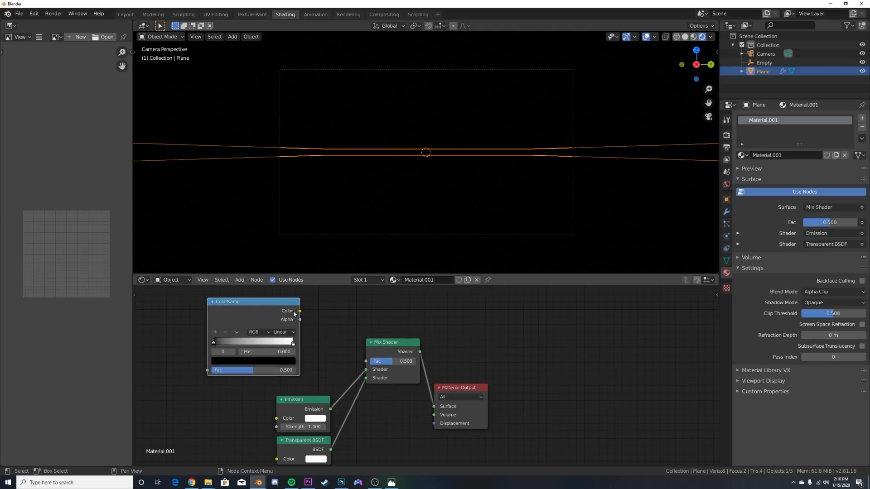
# - Connect the ColorRamp's Color output to the Mix Shader's Fac and move the ColorRamp closer to it
pyautogui.moveTo(300, 311); pyautogui.dragTo(354, 324)
pyautogui.moveTo(367, 361); pyautogui.dragTo(366, 361)
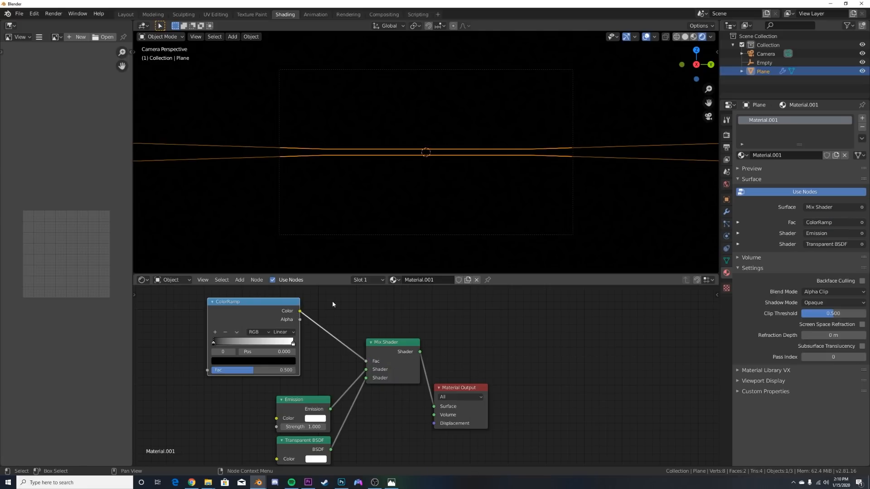
pyautogui.moveTo(253, 307); pyautogui.dragTo(284, 309)
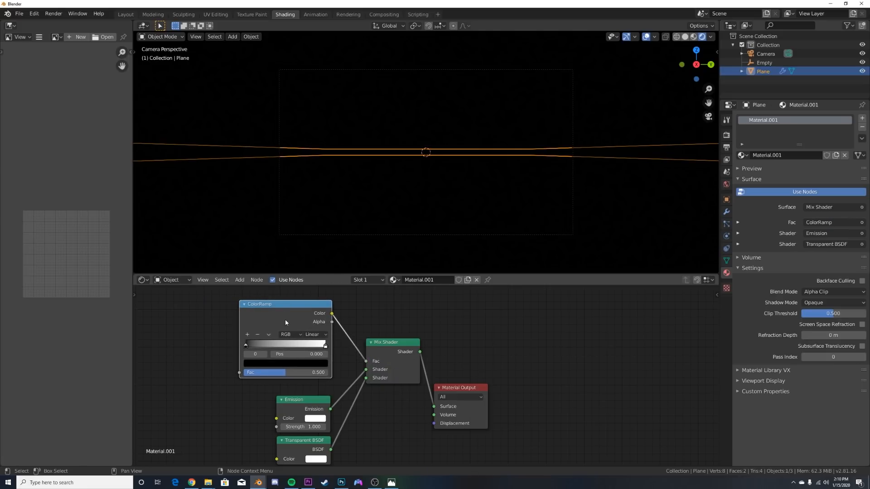
# - Add a Brick Texture node and connect its Color output to the ColorRamp's Fac input
pyautogui.moveTo(285, 320); pyautogui.dragTo(336, 363, button='middle')
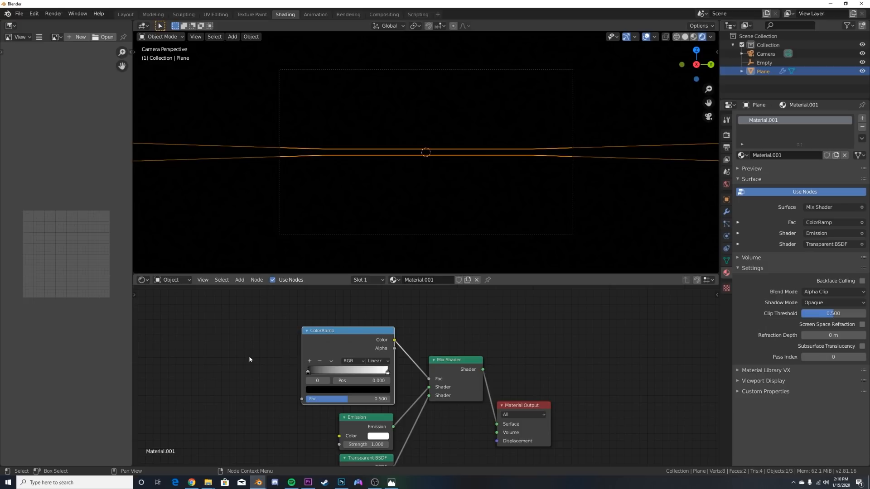
pyautogui.hotkey('shift', 'a')
pyautogui.click(268, 358)
pyautogui.write('br')
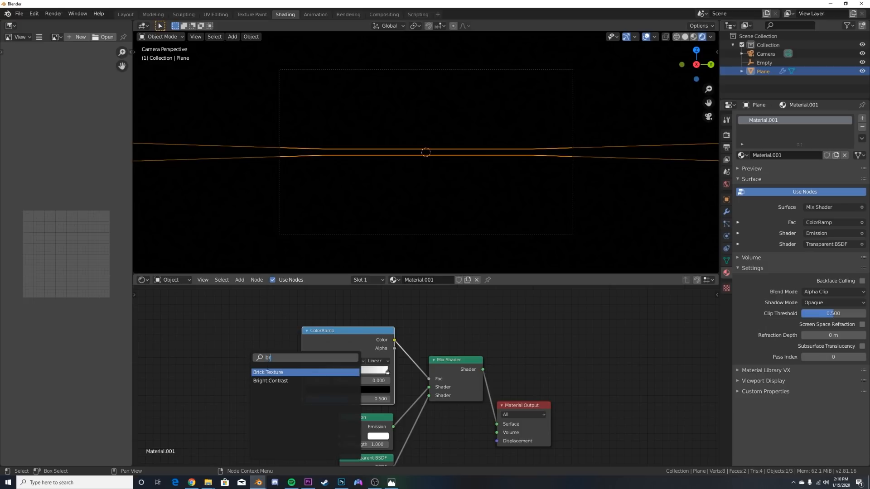
pyautogui.press('Return')
pyautogui.click(268, 362)
pyautogui.moveTo(267, 358); pyautogui.dragTo(274, 359)
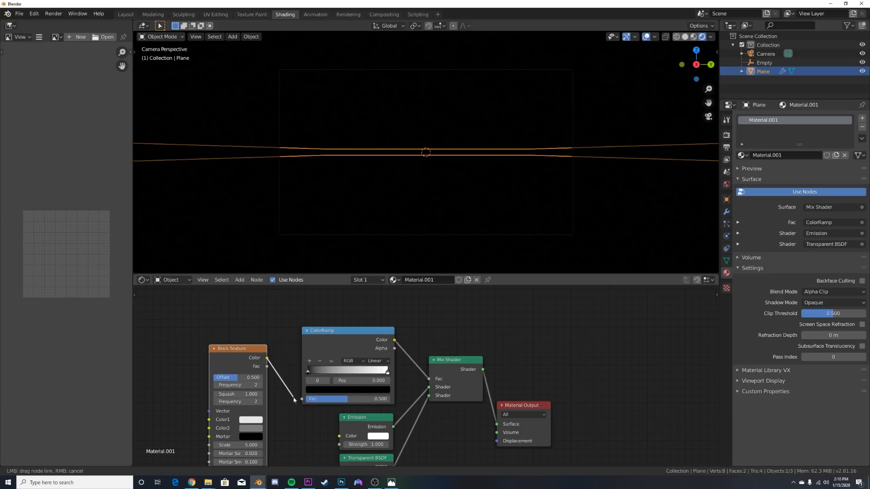
pyautogui.moveTo(298, 398); pyautogui.dragTo(301, 398)
# - Swap the Mix Shader's inputs so Transparent BSDF is first and Emission second, and return to the camera view
pyautogui.moveTo(435, 191); pyautogui.dragTo(444, 216, button='middle')
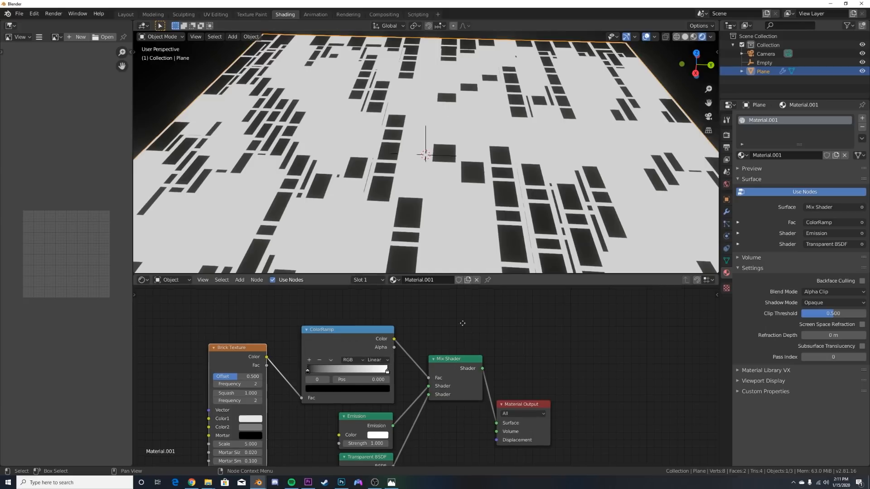
pyautogui.moveTo(426, 405); pyautogui.dragTo(406, 367, button='middle')
pyautogui.moveTo(408, 358); pyautogui.dragTo(407, 350)
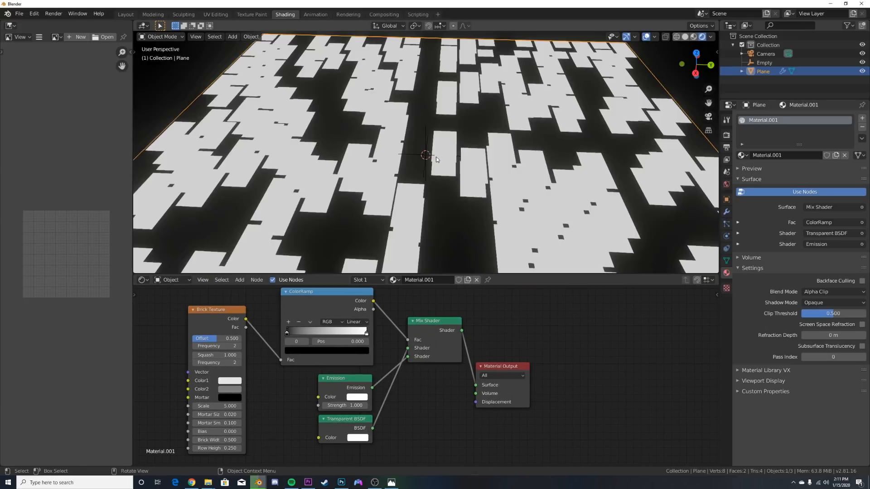
pyautogui.moveTo(444, 195); pyautogui.dragTo(440, 161, button='middle')
pyautogui.press('KP_0')
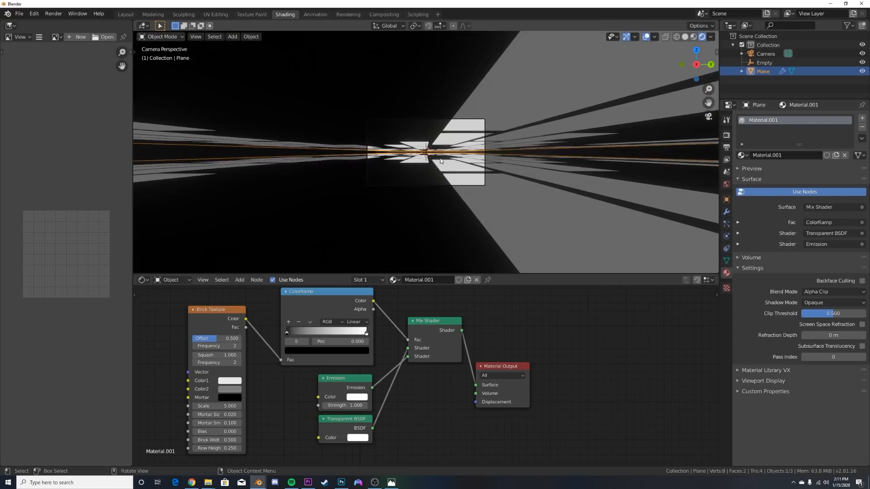
# - Add Texture Coordinate and Mapping nodes to the Brick Texture and feed the Mapping from the Object coordinates
pyautogui.press('Home')
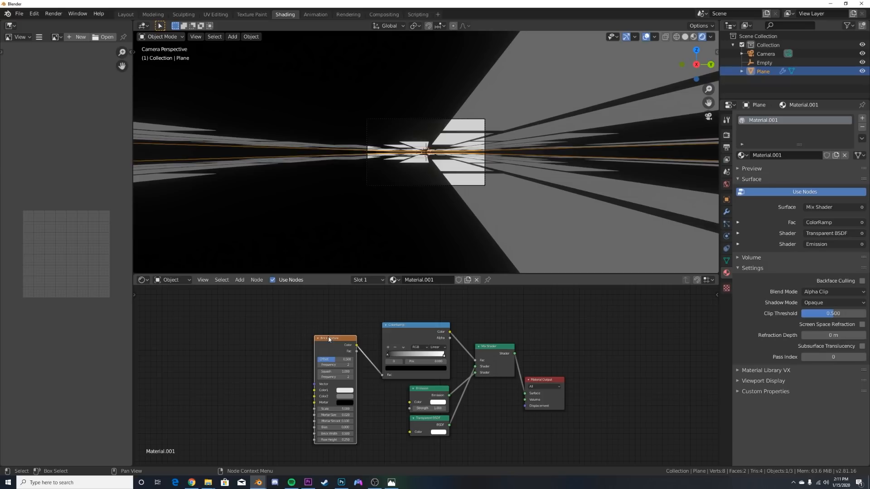
pyautogui.hotkey('ctrl', 't')
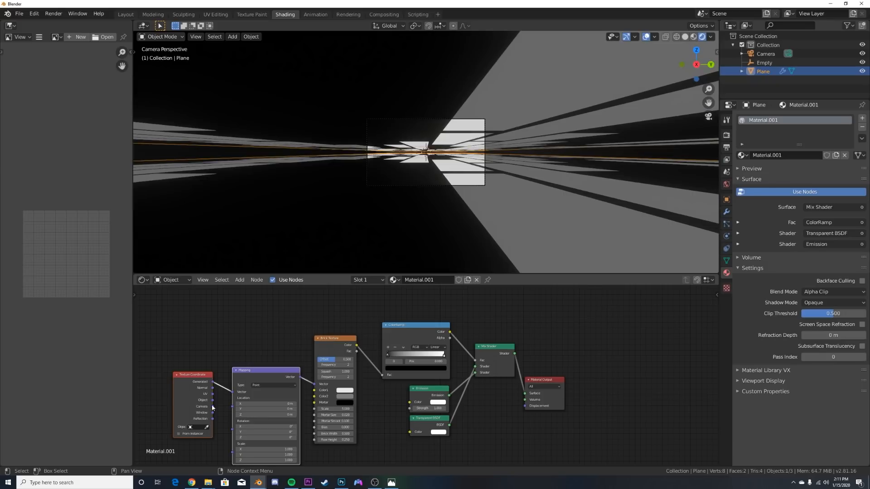
pyautogui.moveTo(232, 389); pyautogui.dragTo(233, 392)
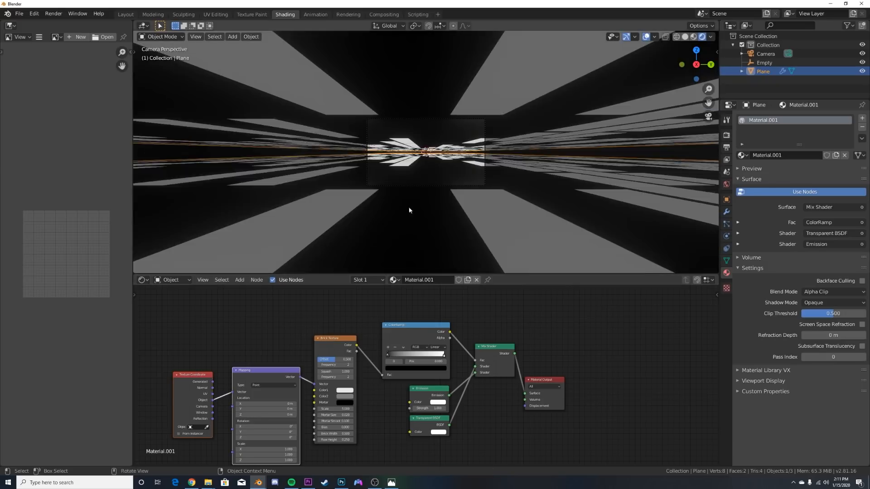
# - Set the Brick Texture's scale to 14.7 and its mortar smoothness to 0
pyautogui.scroll(3, 379, 358)
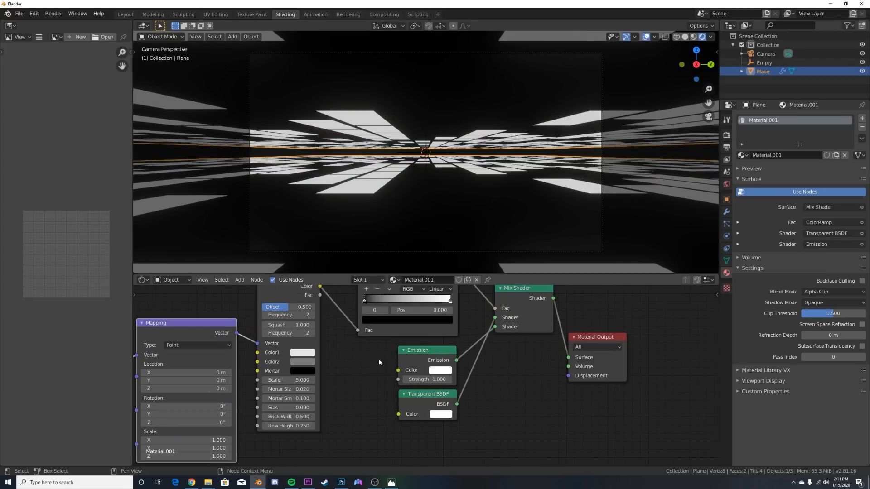
pyautogui.moveTo(290, 379); pyautogui.dragTo(342, 378, button='middle')
pyautogui.moveTo(342, 378); pyautogui.dragTo(384, 378)
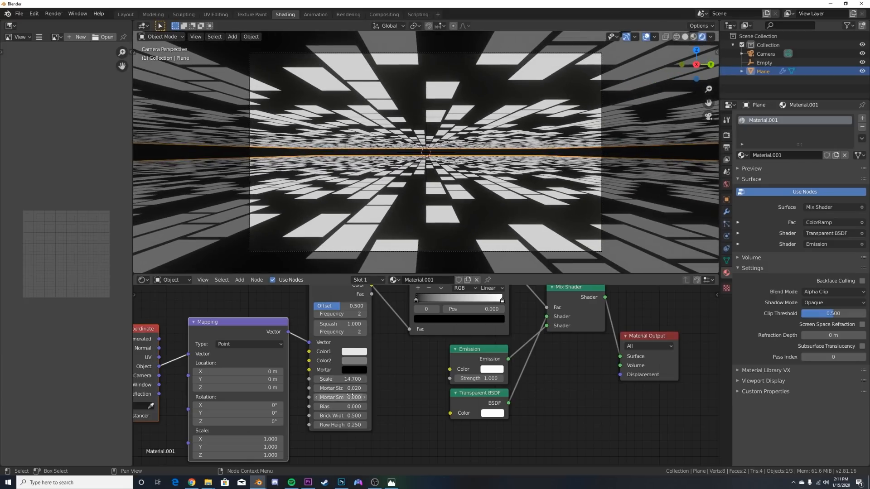
# - Set the Brick Texture's mortar size to 0.050, inspect the plane from above and return to the camera view
pyautogui.moveTo(353, 388)
pyautogui.mouseDown()
pyautogui.moveTo(371, 388)
pyautogui.moveTo(360, 388)
pyautogui.mouseUp()
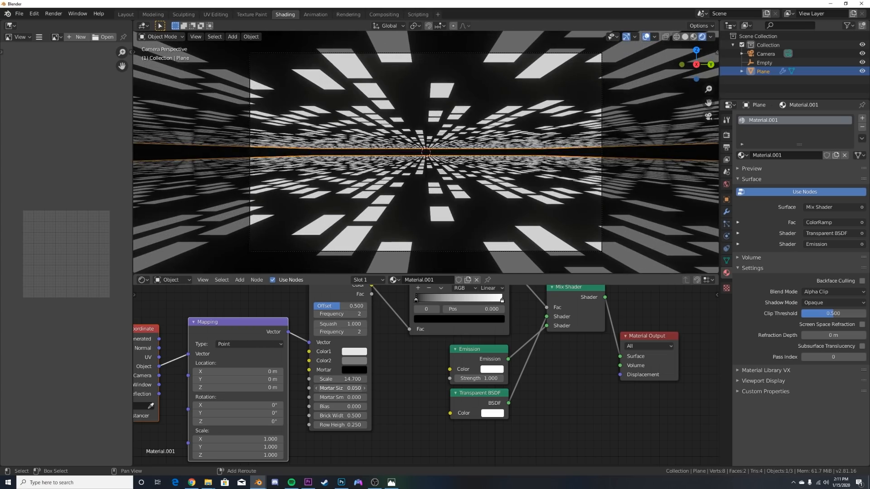
pyautogui.moveTo(458, 265); pyautogui.dragTo(443, 233, button='middle')
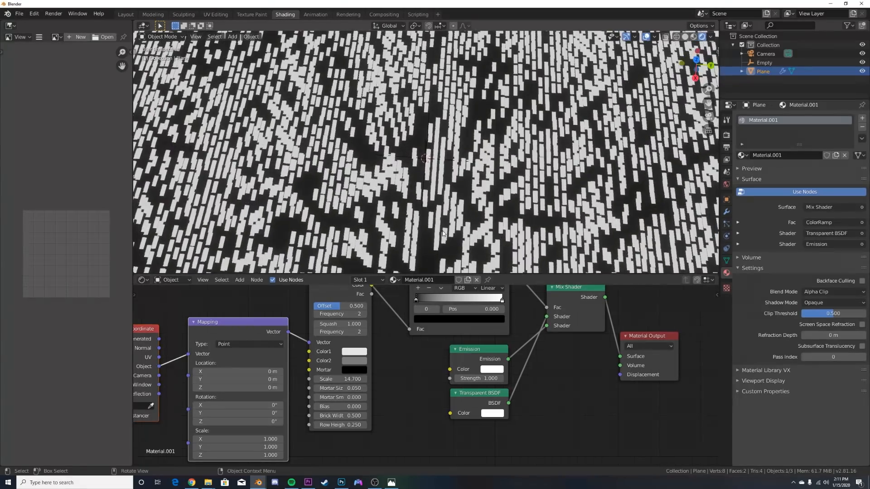
pyautogui.press('KP_0')
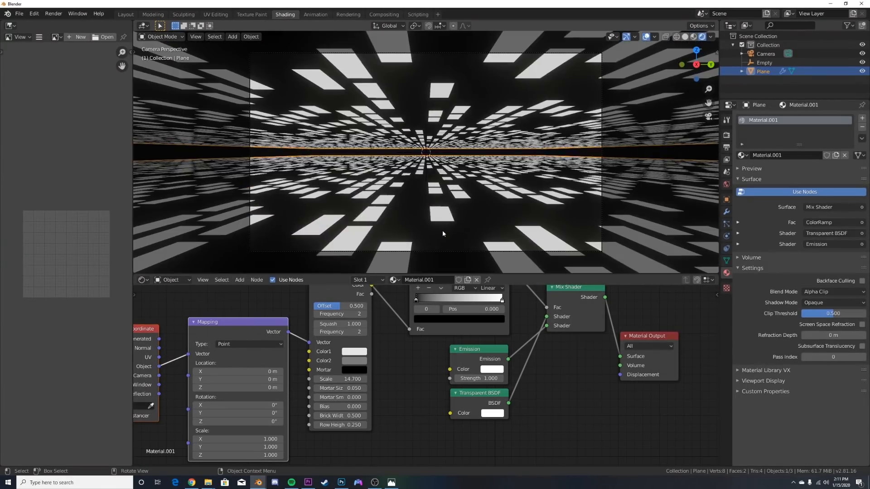
# - Add a Voronoi Texture node between the Texture Coordinate's Object output and the Mapping node
pyautogui.moveTo(136, 333); pyautogui.dragTo(279, 302, button='middle')
pyautogui.moveTo(279, 303); pyautogui.dragTo(155, 324)
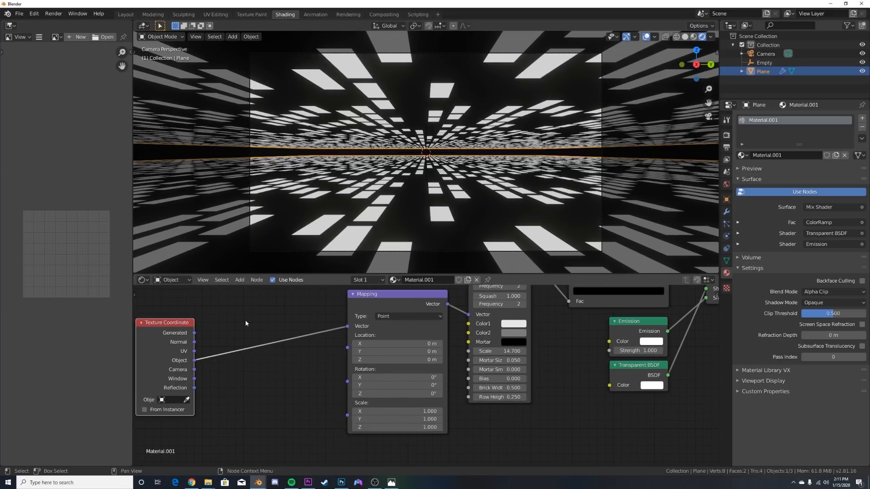
pyautogui.hotkey('shift', 'a')
pyautogui.click(284, 347)
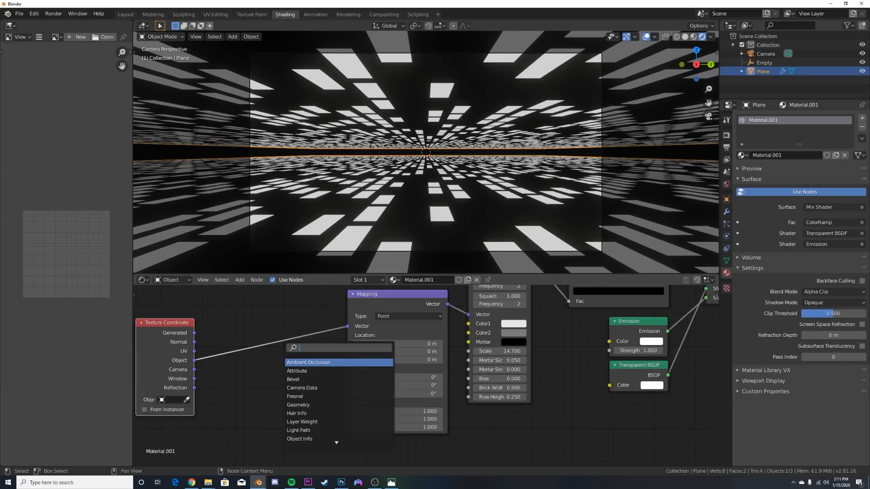
pyautogui.write('vo')
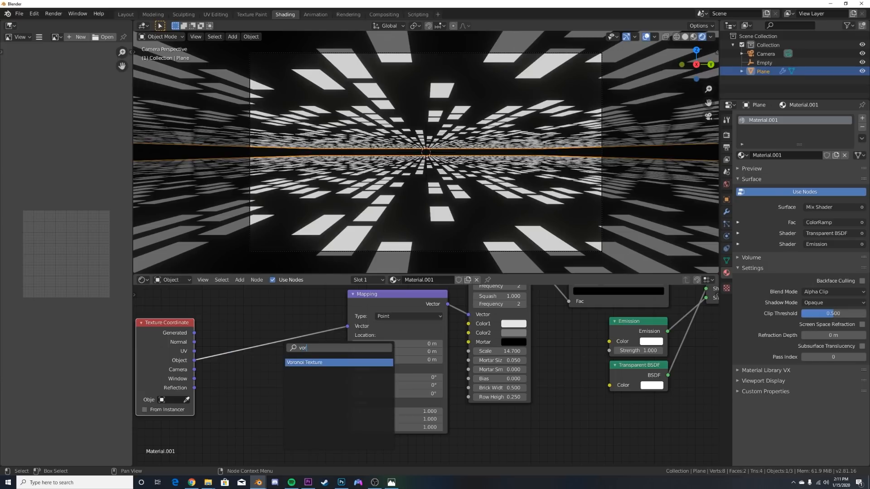
pyautogui.write('r')
pyautogui.click(327, 363)
pyautogui.click(226, 330)
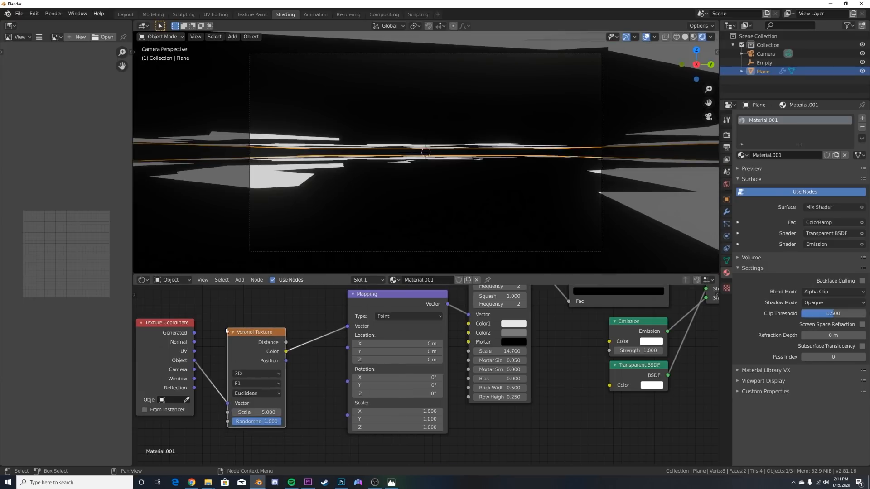
# - Insert a MixRGB node between the Voronoi Texture's Color output and the Mapping node
pyautogui.moveTo(384, 136); pyautogui.dragTo(375, 200, button='middle')
pyautogui.scroll(-6, 375, 200)
pyautogui.scroll(6, 375, 200)
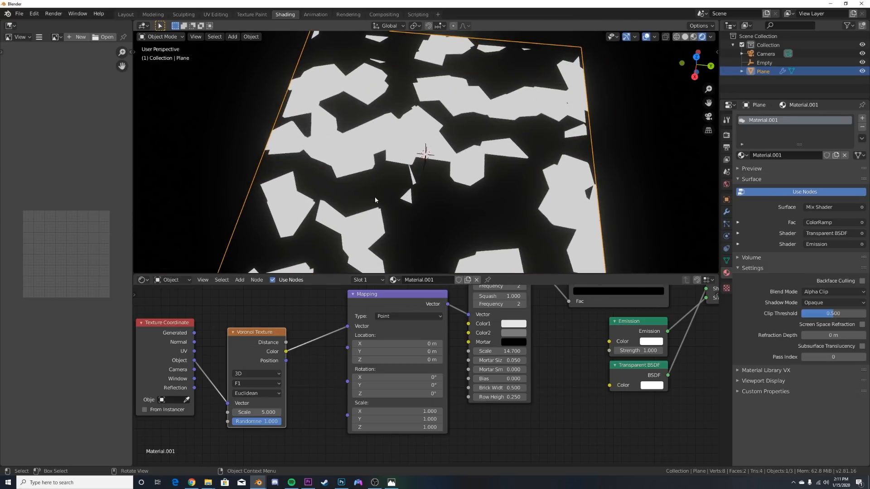
pyautogui.hotkey('shift', 'a')
pyautogui.click(296, 331)
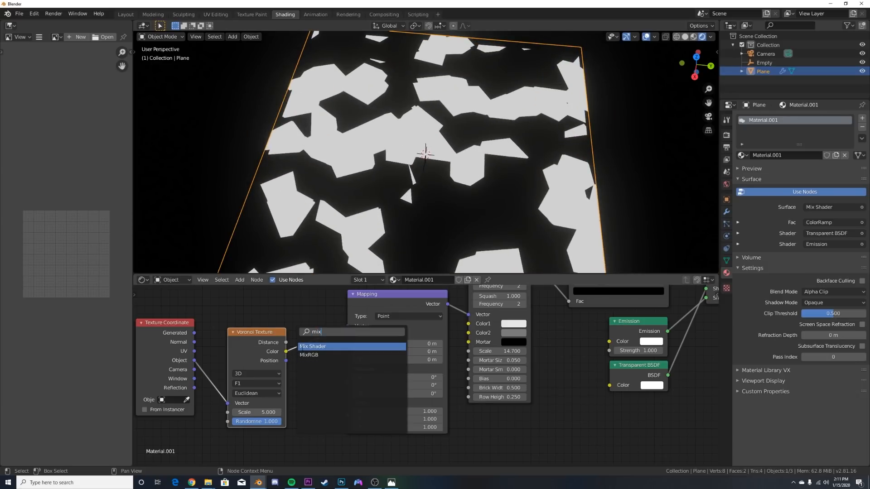
pyautogui.click(304, 355)
pyautogui.click(303, 328)
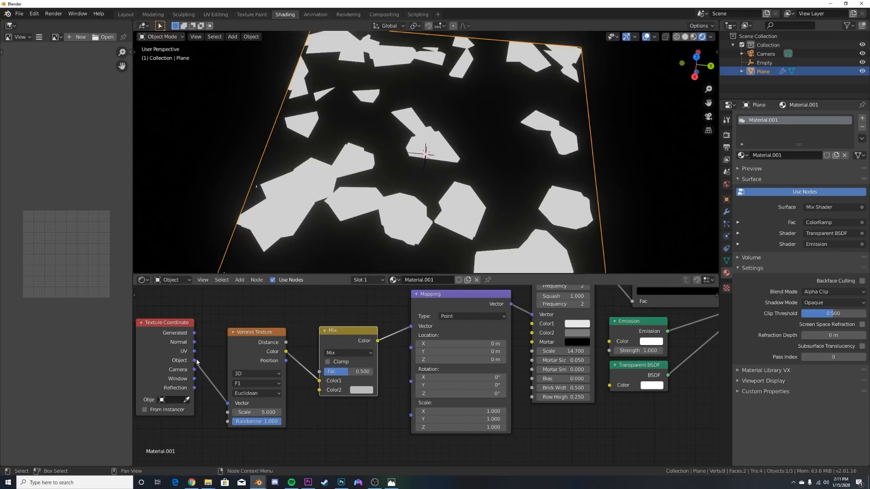
# - Connect the Texture Coordinate's Object output to the Mix node's Color2 and set the Mix factor to 0.867 in camera view
pyautogui.moveTo(197, 361); pyautogui.dragTo(215, 346)
pyautogui.moveTo(319, 395); pyautogui.dragTo(319, 392)
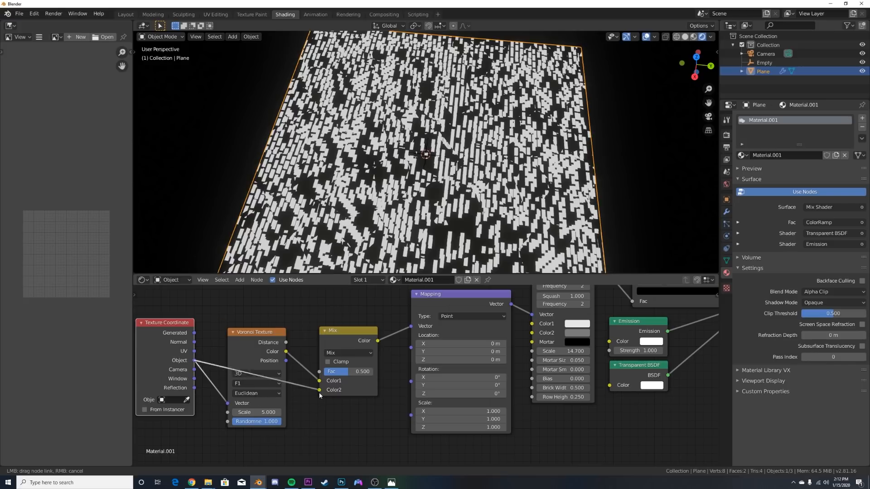
pyautogui.moveTo(219, 369); pyautogui.dragTo(211, 352)
pyautogui.press('KP_0')
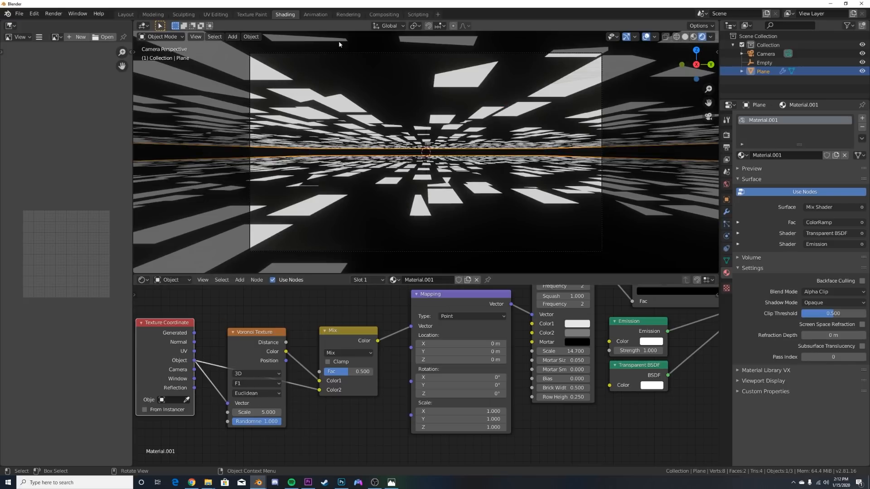
pyautogui.moveTo(348, 372)
pyautogui.mouseDown()
pyautogui.moveTo(374, 371)
pyautogui.moveTo(353, 371)
pyautogui.mouseUp()
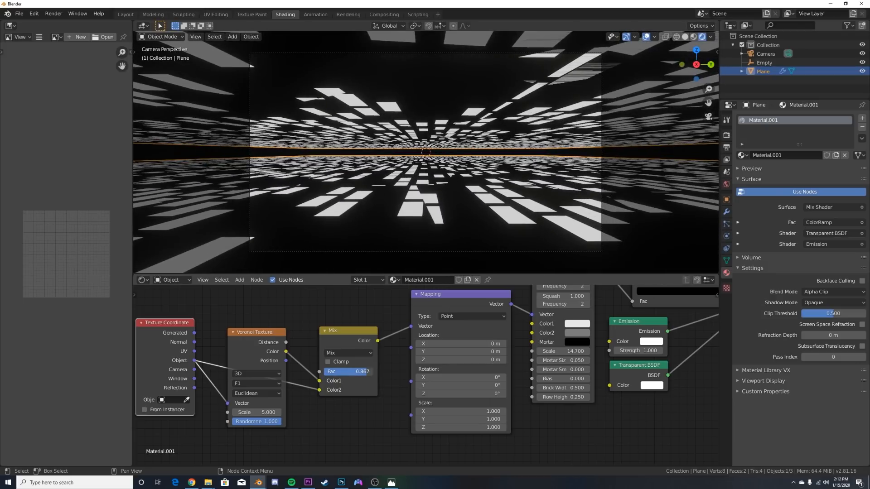
# - Switch the Voronoi Texture to 4D and set its W value to 0
pyautogui.scroll(6, 348, 387)
pyautogui.moveTo(388, 353); pyautogui.dragTo(438, 380, button='middle')
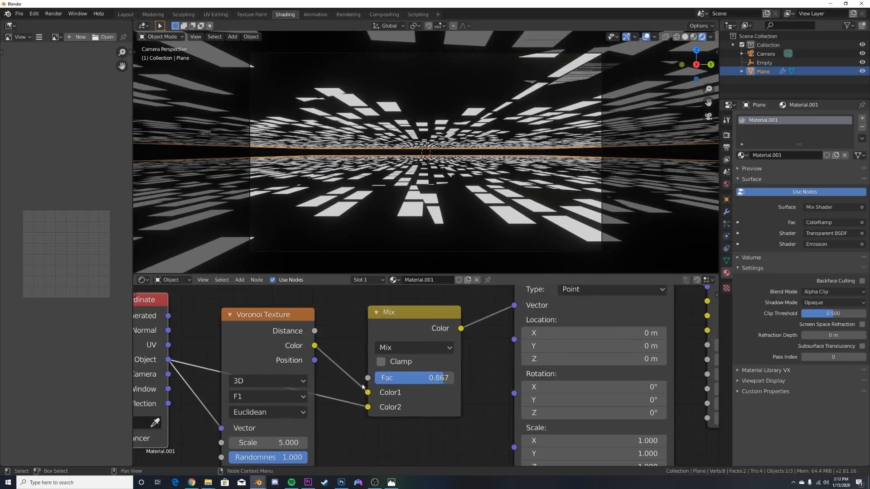
pyautogui.scroll(-3, 430, 380)
pyautogui.moveTo(278, 338); pyautogui.dragTo(279, 335)
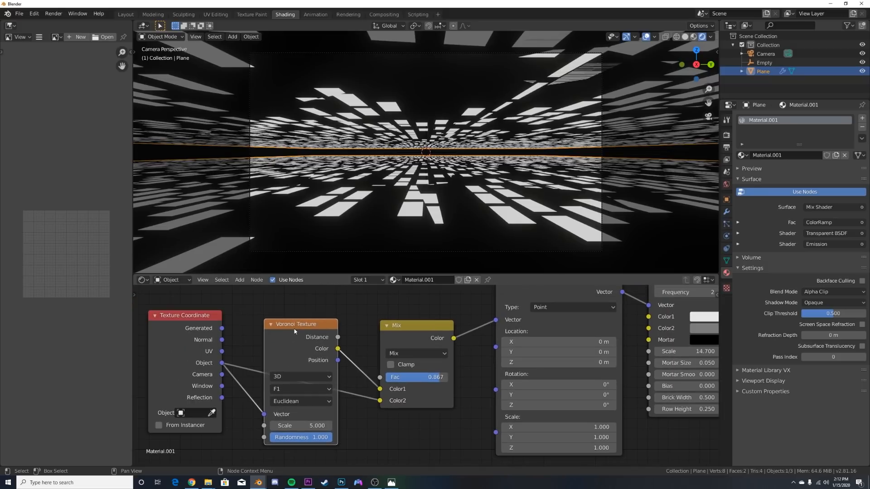
pyautogui.click(292, 377)
pyautogui.click(283, 422)
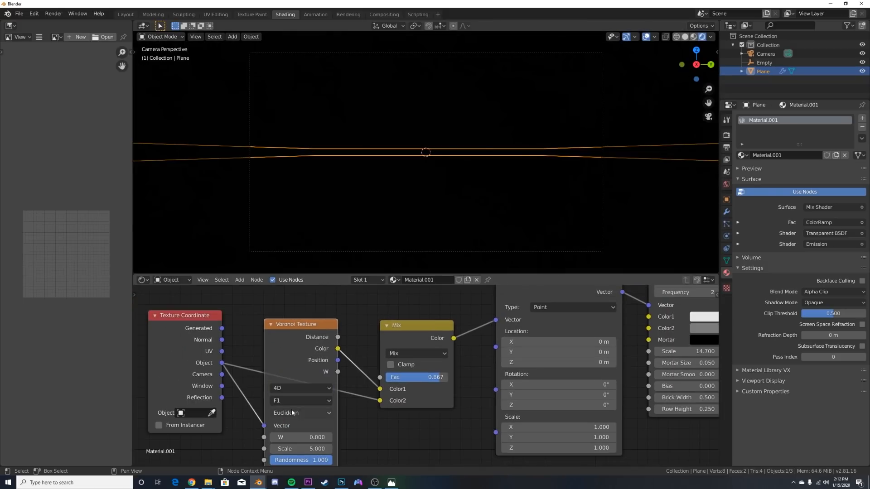
pyautogui.click(296, 438)
pyautogui.write('2.2')
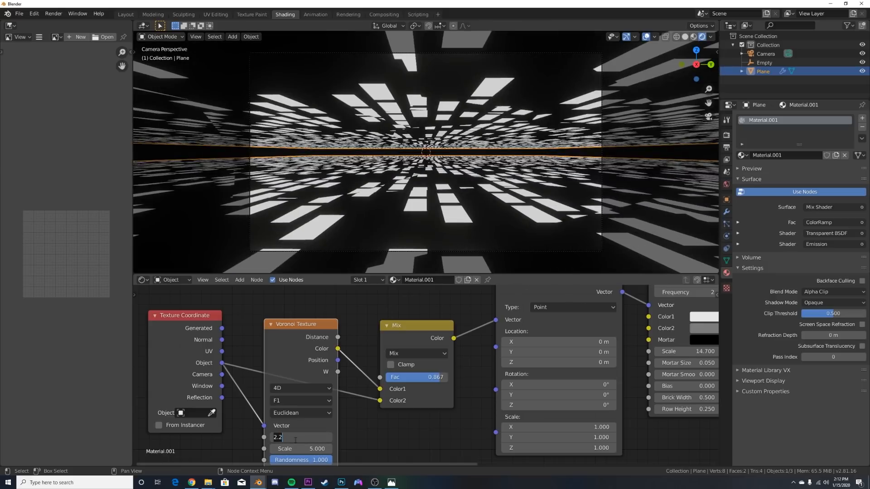
pyautogui.press('Return')
# - Try the Chebychev distance metric and a scale of 5.8 on the Voronoi Texture
pyautogui.moveTo(327, 399); pyautogui.dragTo(338, 362, button='middle')
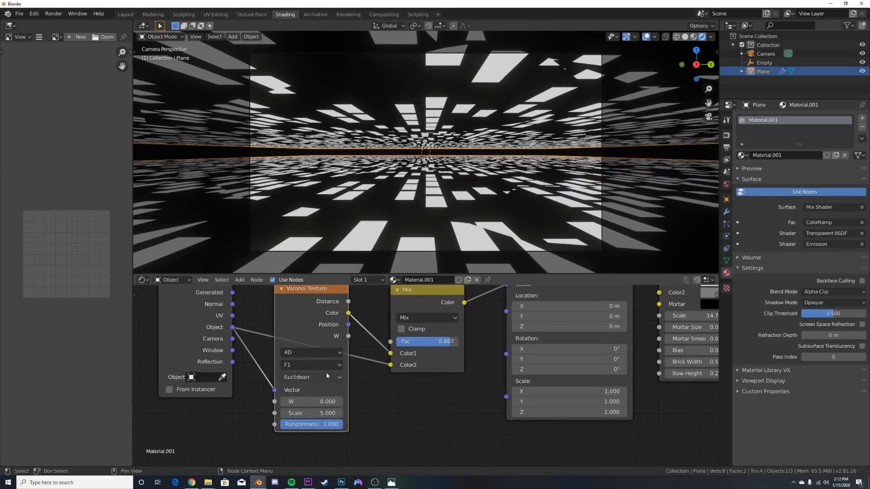
pyautogui.click(325, 376)
pyautogui.click(312, 411)
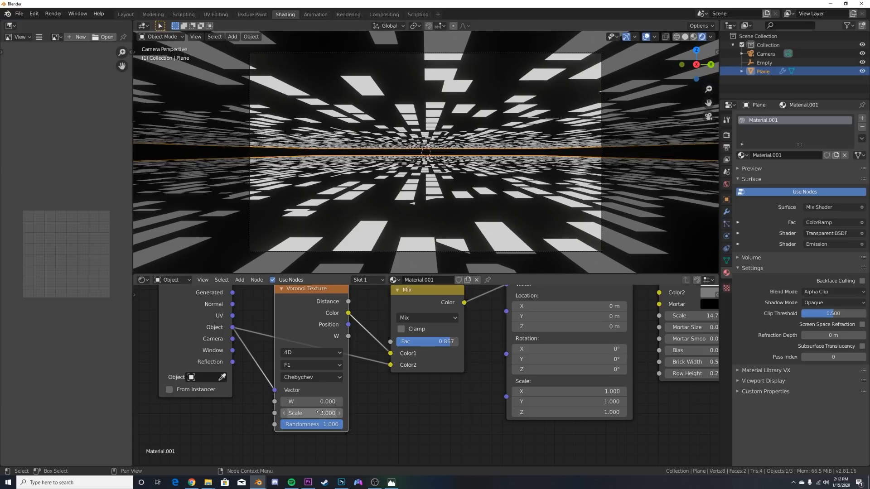
pyautogui.moveTo(319, 413); pyautogui.dragTo(318, 410)
# - Set the Voronoi Texture's distance metric to Manhattan and its scale to 22.3
pyautogui.click(312, 373)
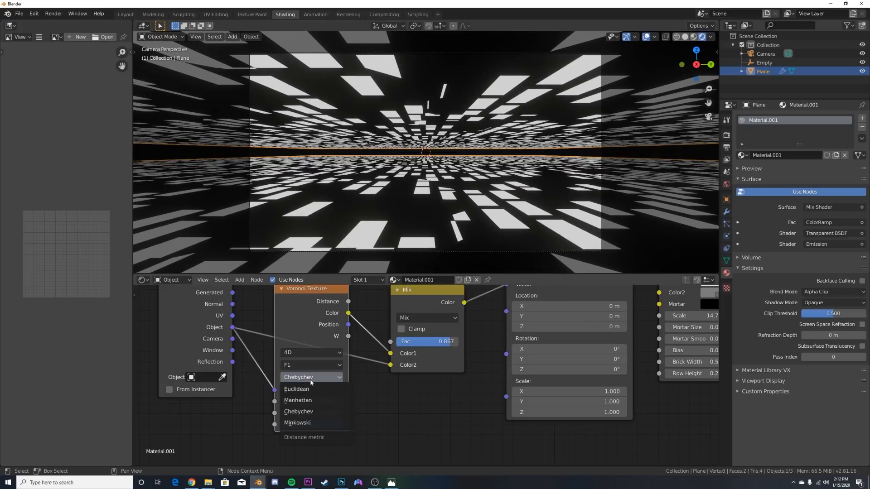
pyautogui.click(317, 401)
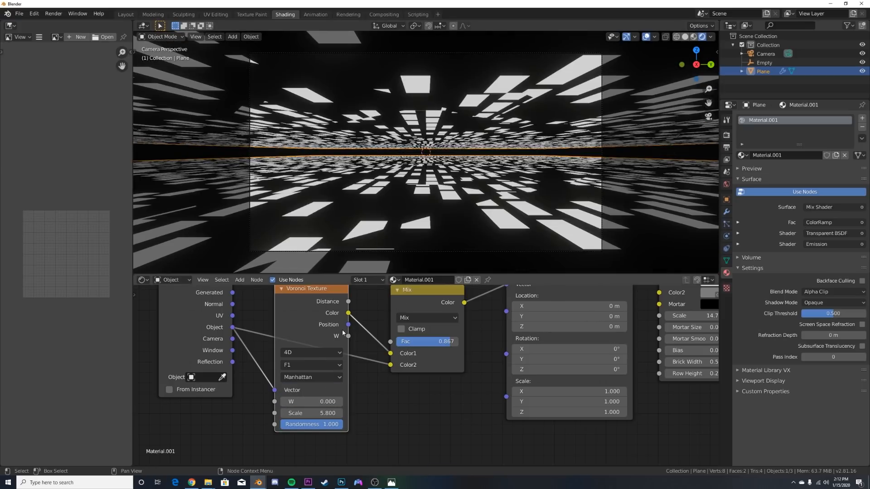
pyautogui.moveTo(313, 414); pyautogui.dragTo(391, 414)
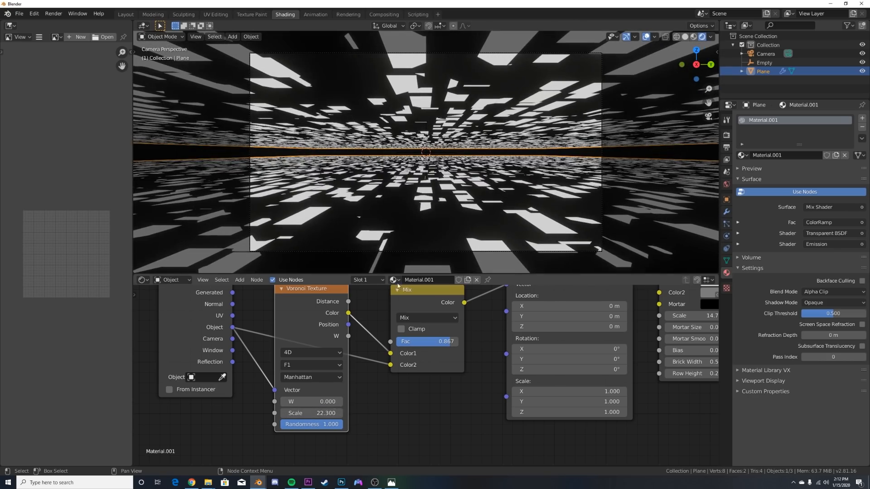
# - Set the Brick Texture's squash to 7, its scale to 15 and its mortar size to 0.070
pyautogui.moveTo(512, 334); pyautogui.dragTo(407, 360, button='middle')
pyautogui.moveTo(573, 318); pyautogui.dragTo(333, 359, button='middle')
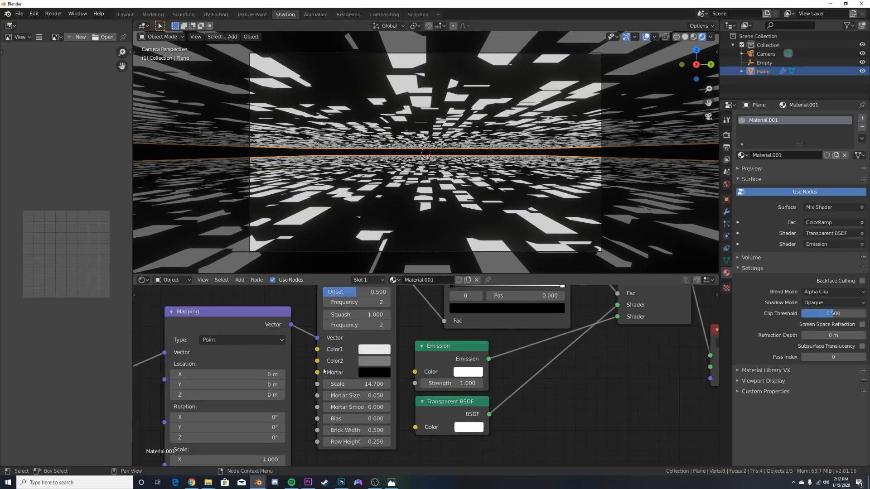
pyautogui.scroll(-3, 333, 360)
pyautogui.moveTo(370, 332); pyautogui.dragTo(371, 340, button='middle')
pyautogui.moveTo(370, 339); pyautogui.dragTo(398, 340)
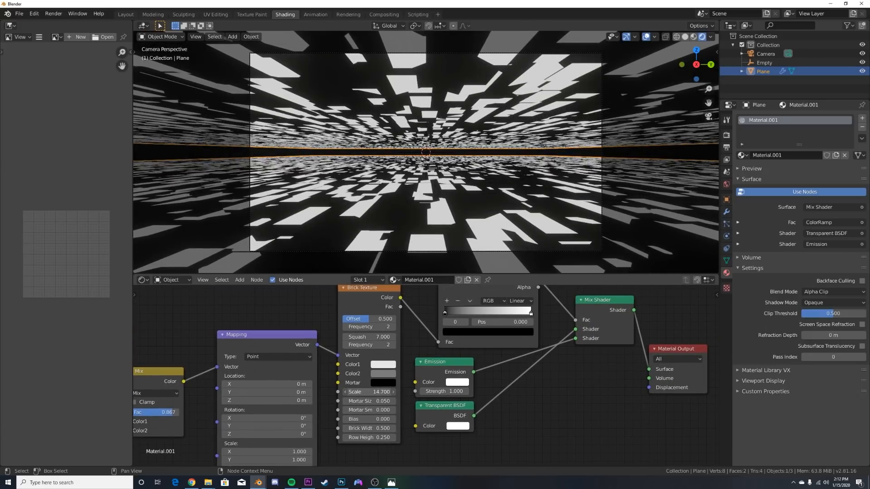
pyautogui.moveTo(370, 392)
pyautogui.mouseDown()
pyautogui.moveTo(365, 401)
pyautogui.moveTo(381, 401)
pyautogui.moveTo(363, 401)
pyautogui.moveTo(371, 401)
pyautogui.mouseUp()
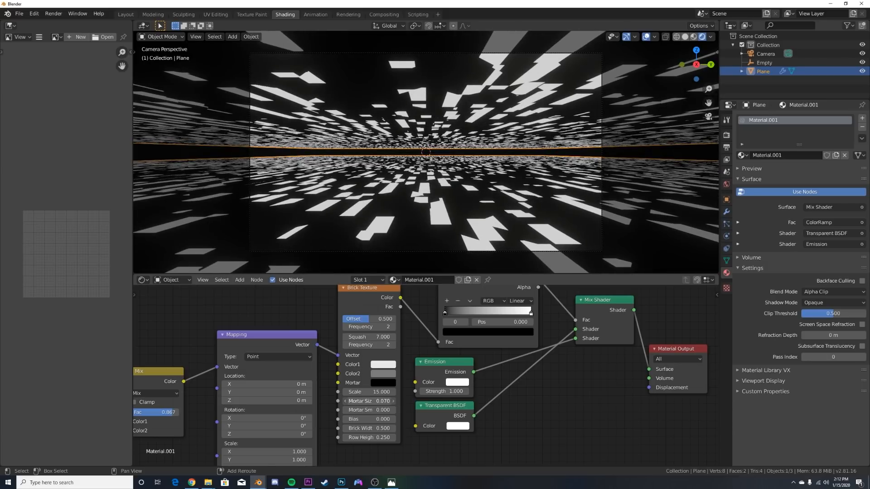
# - Set the Voronoi Texture's scale to 12.5
pyautogui.moveTo(168, 424); pyautogui.dragTo(249, 413, button='middle')
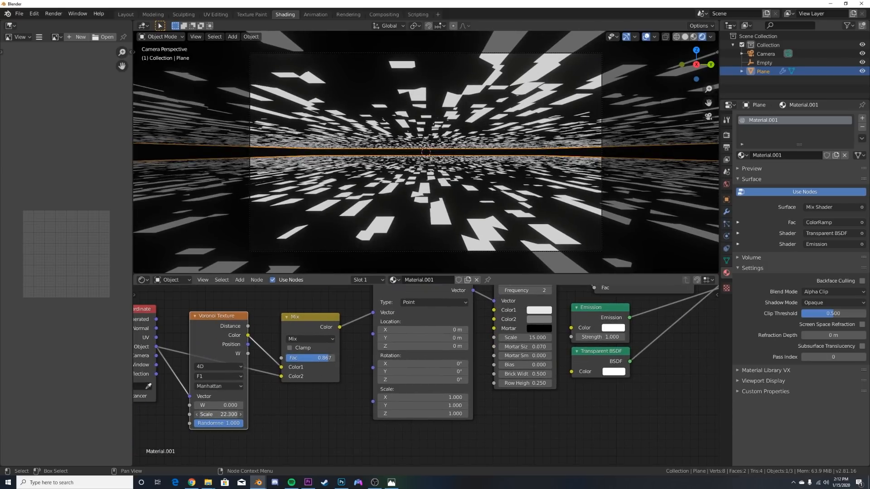
pyautogui.moveTo(219, 414); pyautogui.dragTo(198, 414)
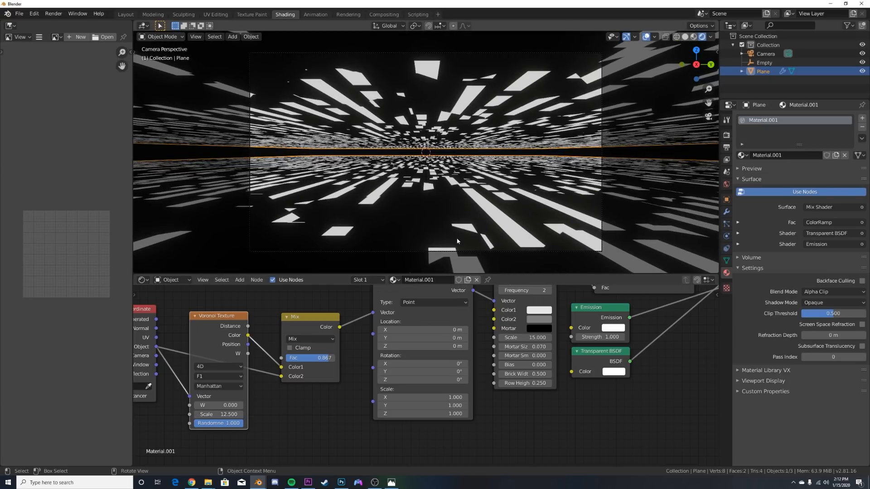
# - Move the Emission node well below the Transparent BSDF to free space for another node
pyautogui.scroll(-3, 439, 366)
pyautogui.moveTo(440, 364); pyautogui.dragTo(317, 376, button='middle')
pyautogui.moveTo(483, 382); pyautogui.dragTo(433, 391, button='middle')
pyautogui.moveTo(353, 363); pyautogui.dragTo(388, 438)
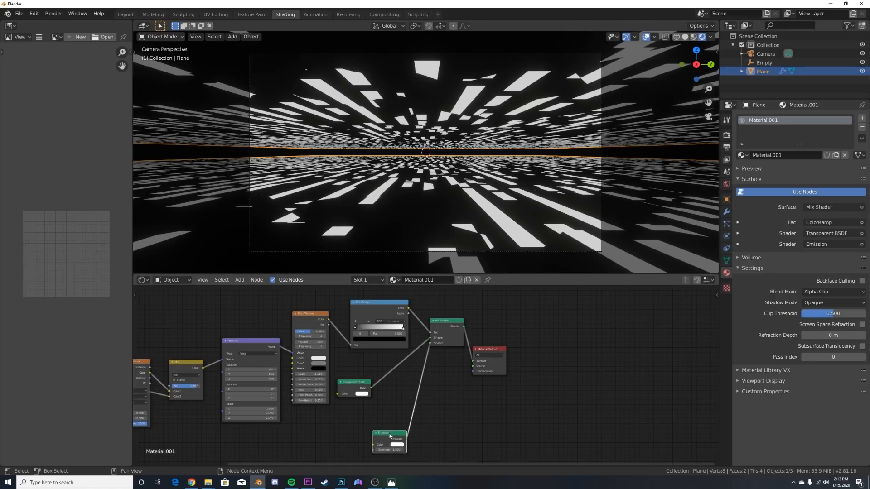
pyautogui.moveTo(393, 413)
pyautogui.mouseDown(button='middle')
pyautogui.moveTo(393, 387)
pyautogui.moveTo(383, 415)
pyautogui.mouseUp(button='middle')
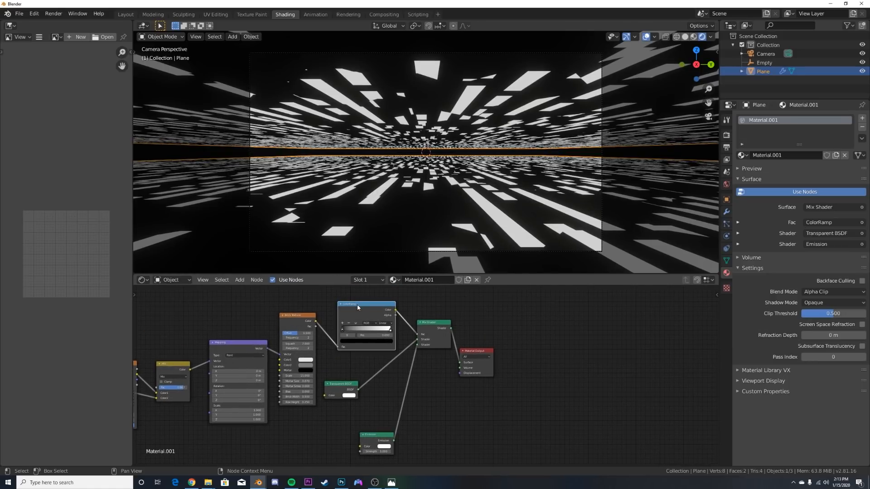
# - Duplicate the ColorRamp beside the Emission node and connect the copy's Color output to the Emission Color
pyautogui.moveTo(357, 313); pyautogui.dragTo(302, 433)
pyautogui.scroll(3, 317, 397)
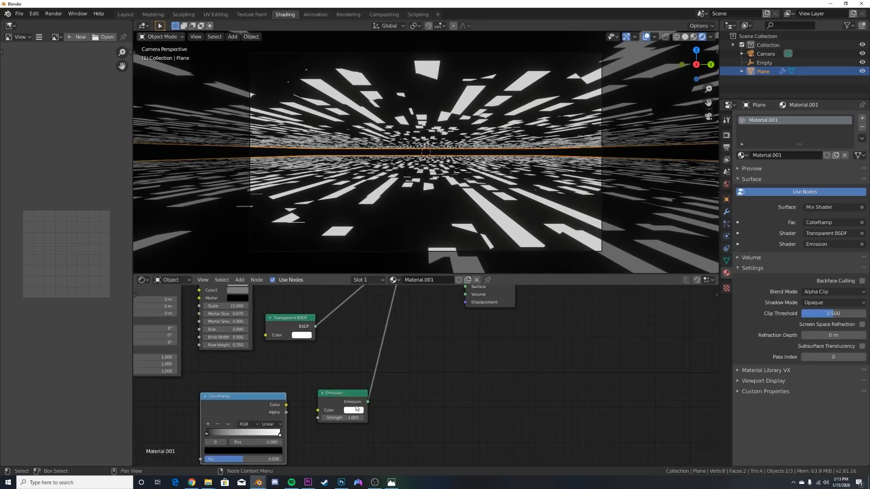
pyautogui.moveTo(316, 398); pyautogui.dragTo(362, 375, button='middle')
pyautogui.scroll(2, 313, 378)
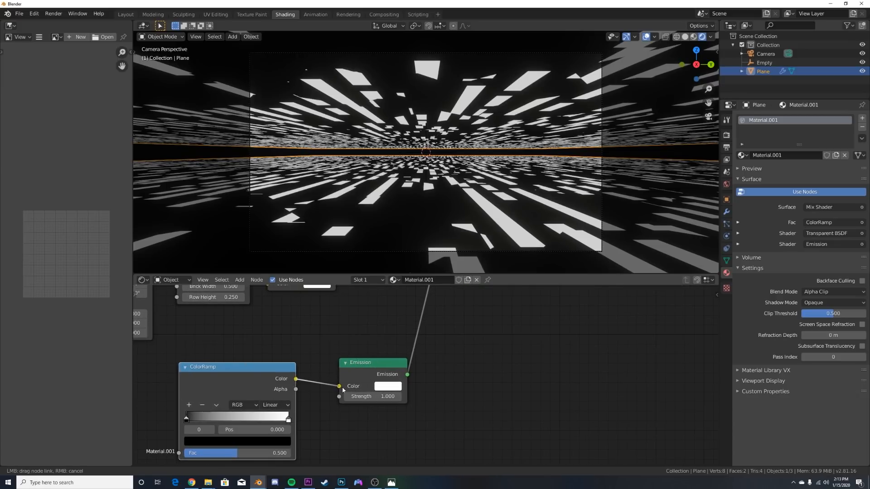
pyautogui.moveTo(341, 387); pyautogui.dragTo(342, 388)
# - Colour the Emission ColorRamp's first stop red-orange (hue 0.024, saturation and value 1) and its last stop bright blue
pyautogui.moveTo(342, 388); pyautogui.dragTo(398, 375, button='middle')
pyautogui.click(313, 428)
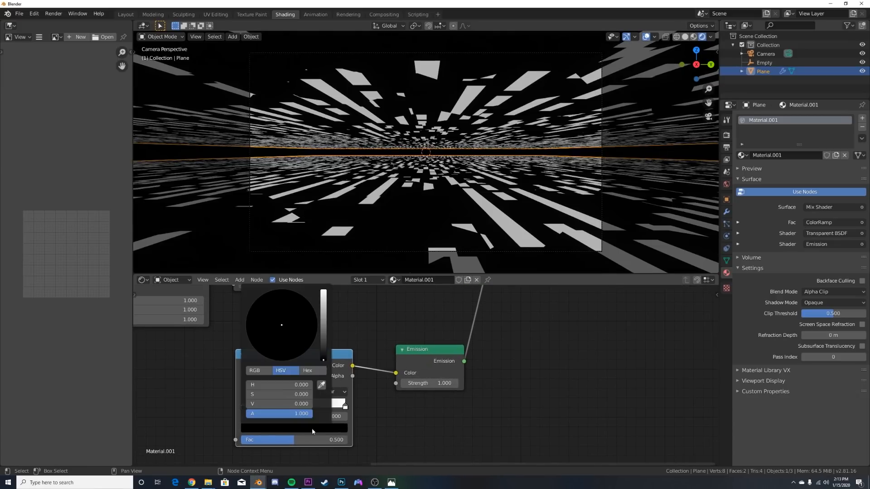
pyautogui.moveTo(320, 317); pyautogui.dragTo(324, 291)
pyautogui.click(273, 359)
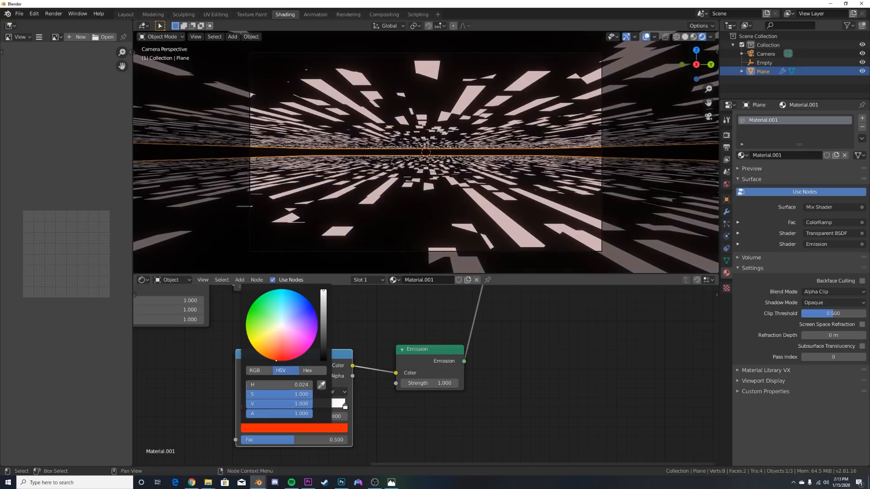
pyautogui.click(337, 427)
pyautogui.click(303, 299)
pyautogui.moveTo(397, 345); pyautogui.dragTo(412, 388, button='middle')
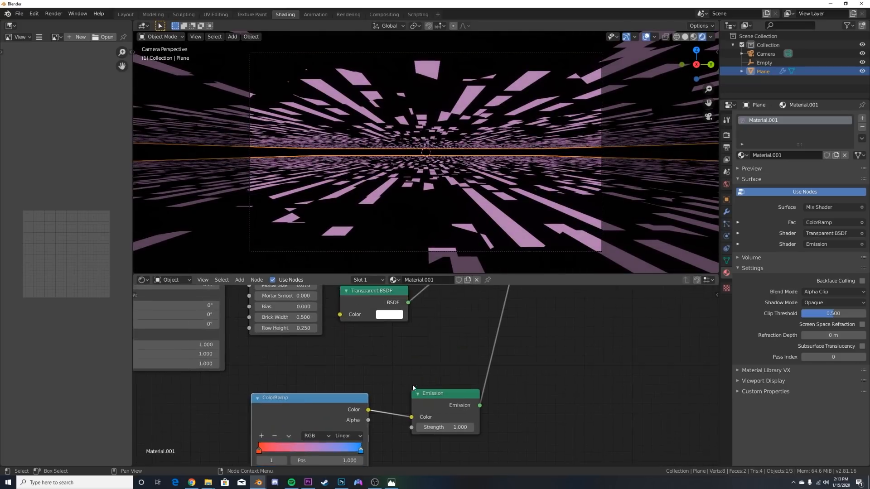
pyautogui.scroll(-2, 412, 386)
pyautogui.scroll(-2, 393, 396)
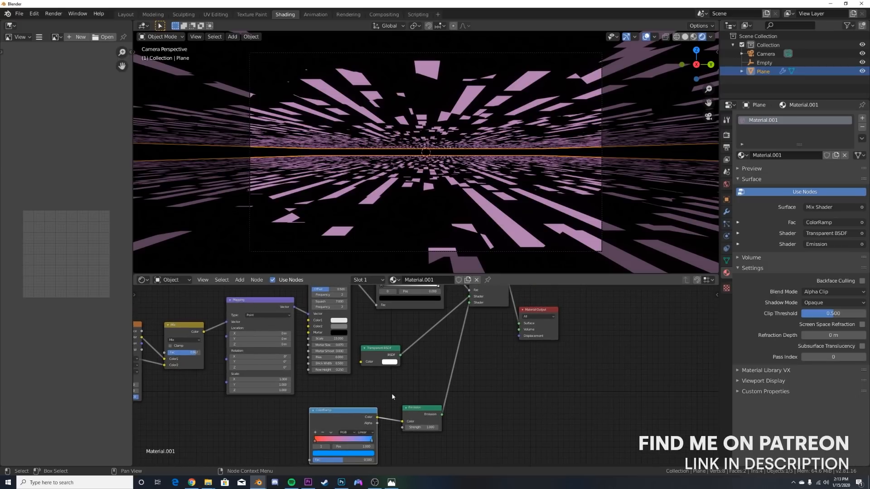
# - Connect the Brick Texture's Color output to the Fac input of the ColorRamp feeding the Emission node
pyautogui.scroll(-2, 392, 396)
pyautogui.moveTo(356, 295); pyautogui.dragTo(352, 301, button='middle')
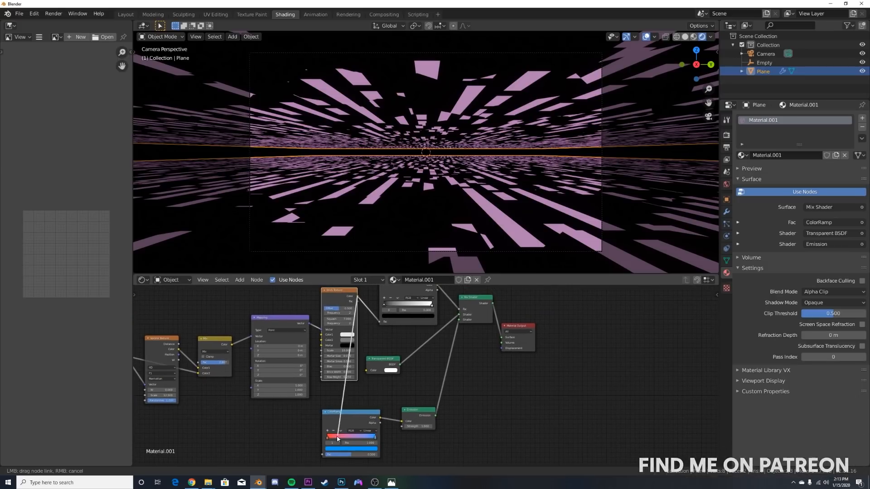
pyautogui.moveTo(357, 298); pyautogui.dragTo(323, 455)
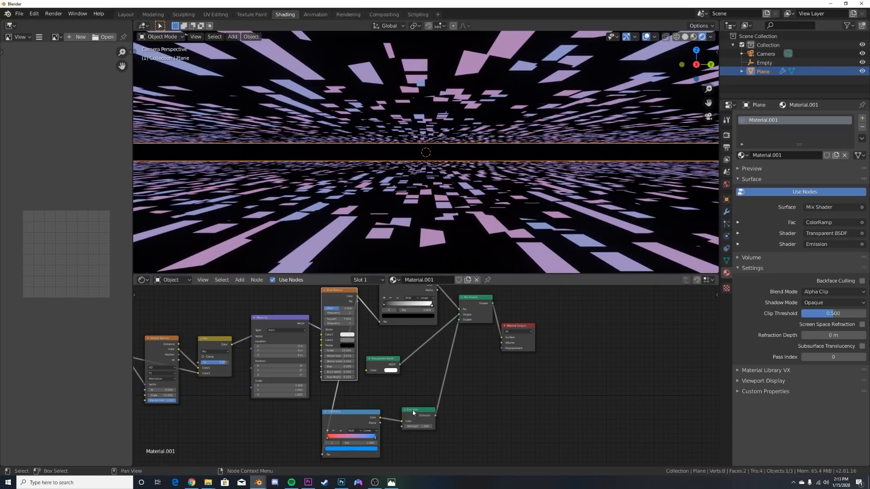
# - Set the emission ColorRamp's interpolation to Constant and move its blue stop to position 0.679
pyautogui.scroll(4, 401, 323)
pyautogui.click(394, 318)
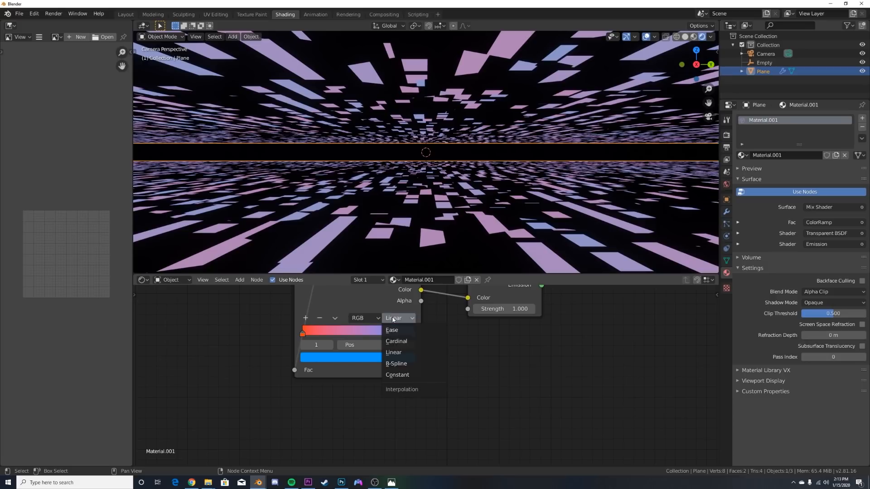
pyautogui.click(408, 377)
pyautogui.moveTo(389, 309); pyautogui.dragTo(394, 351, button='middle')
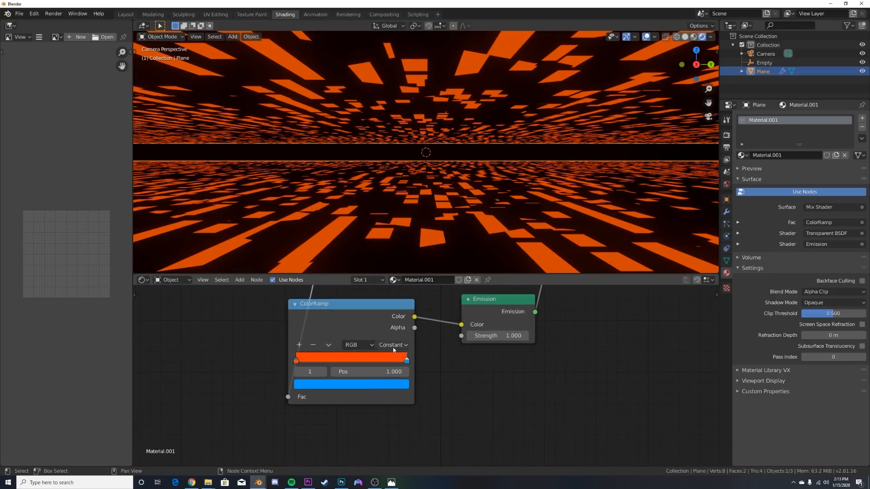
pyautogui.moveTo(405, 361); pyautogui.dragTo(368, 361)
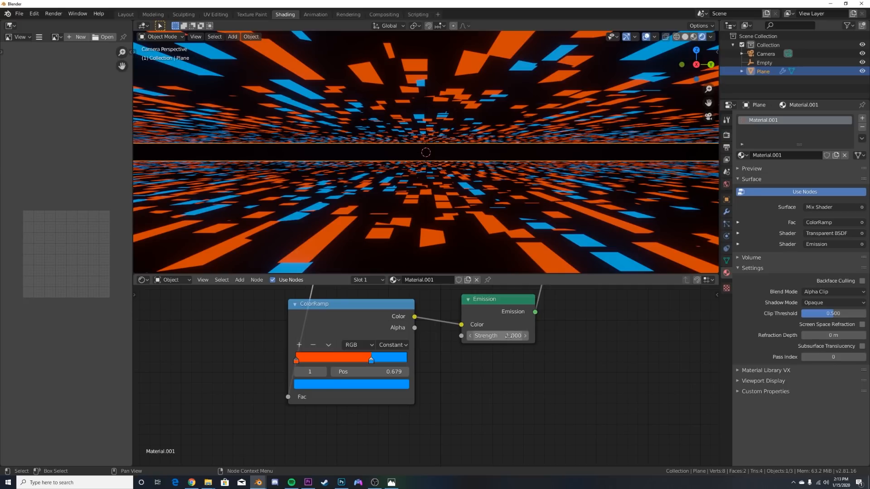
# - Set the Emission strength to 5 and the Brick Texture's scale to about 10.59
pyautogui.moveTo(509, 336); pyautogui.dragTo(514, 336)
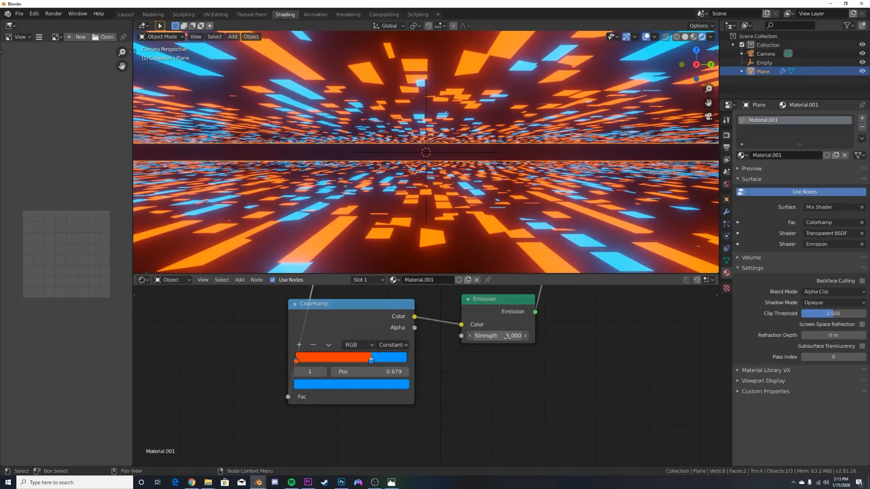
pyautogui.scroll(-6, 358, 341)
pyautogui.moveTo(354, 342); pyautogui.dragTo(360, 456, button='middle')
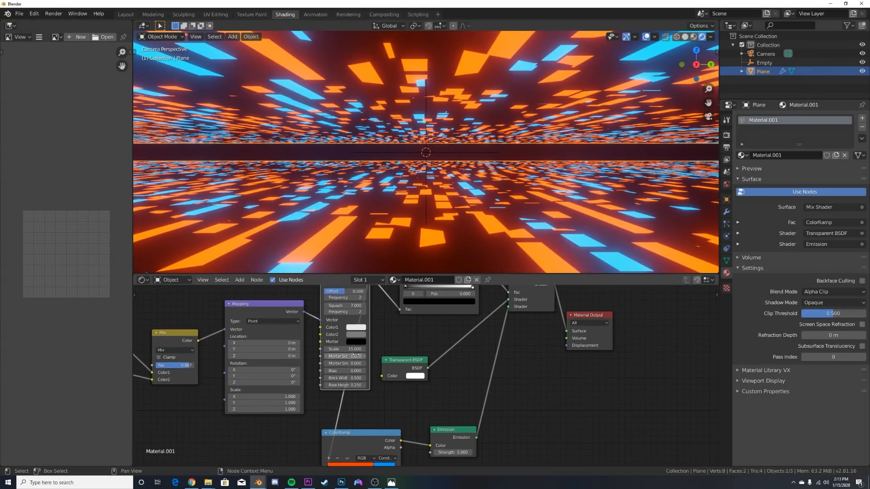
pyautogui.moveTo(355, 349); pyautogui.dragTo(341, 350)
pyautogui.scroll(-2, 528, 226)
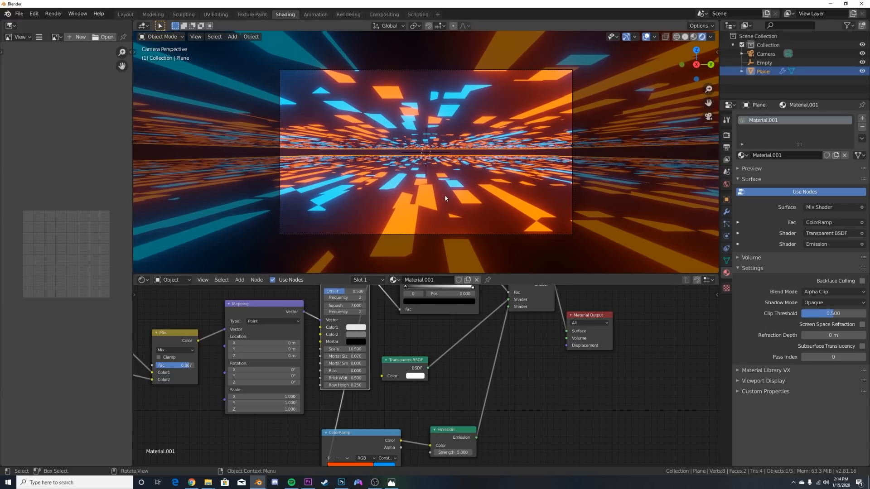
# - Duplicate the plane in place and raise the copy along Z well above the original, using rendered shading in the Layout workspace
pyautogui.hotkey('shift', 'd')
pyautogui.press('Escape')
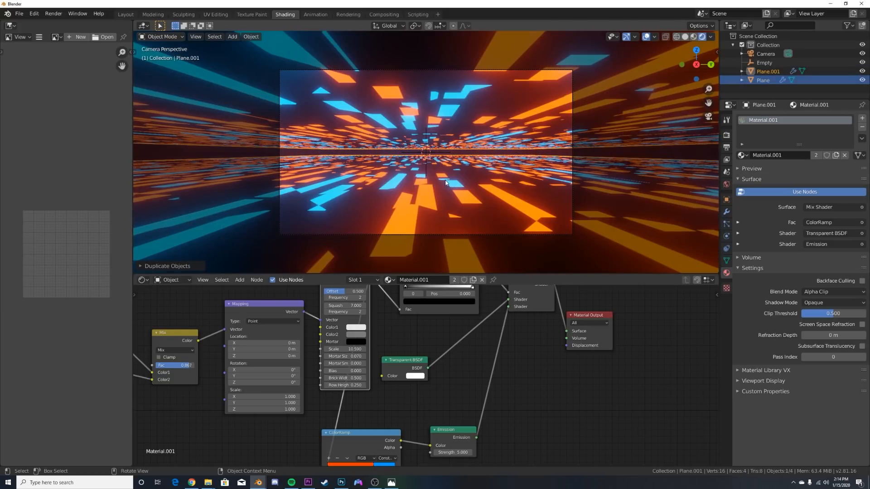
pyautogui.moveTo(435, 170); pyautogui.dragTo(466, 185, button='middle')
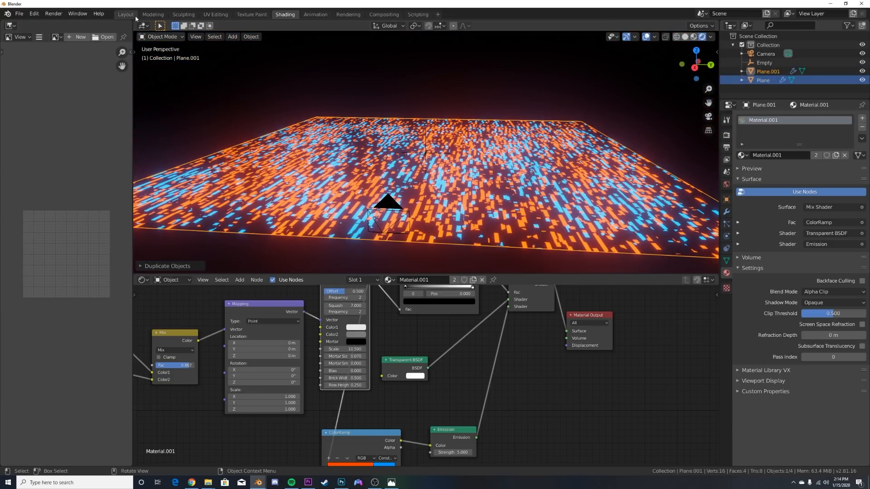
pyautogui.click(126, 14)
pyautogui.moveTo(330, 183); pyautogui.dragTo(387, 246, button='middle')
pyautogui.press('z')
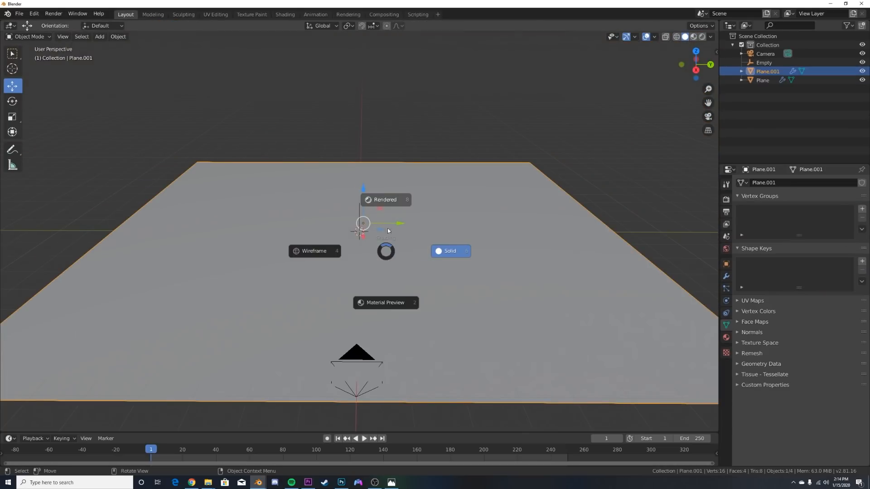
pyautogui.click(388, 202)
pyautogui.moveTo(388, 202); pyautogui.dragTo(341, 161, button='middle')
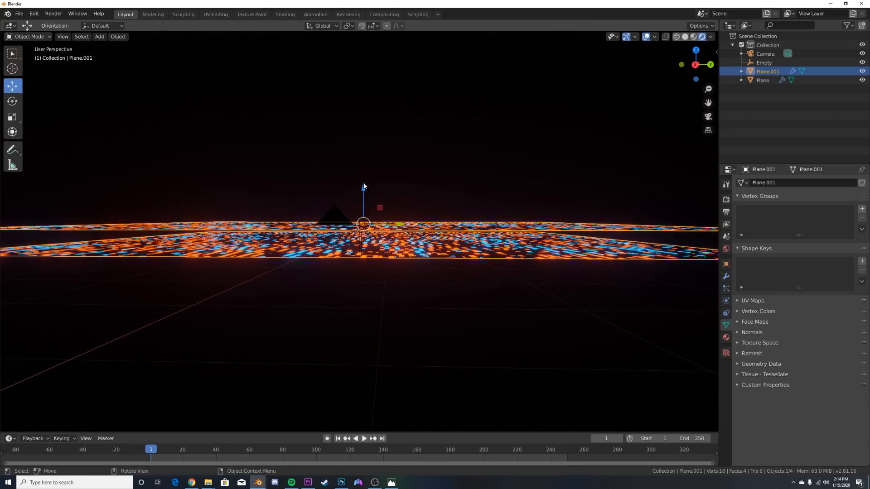
pyautogui.moveTo(363, 186); pyautogui.dragTo(376, 103)
pyautogui.press('KP_0')
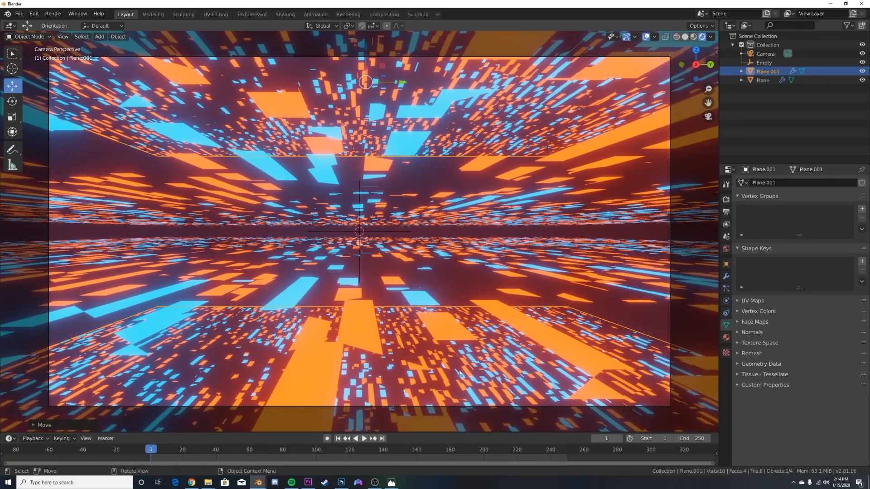
# - Copy all nodes of the raised plane's material, unlink that shared material from it and give it a new one
pyautogui.click(291, 17)
pyautogui.scroll(-10, 327, 401)
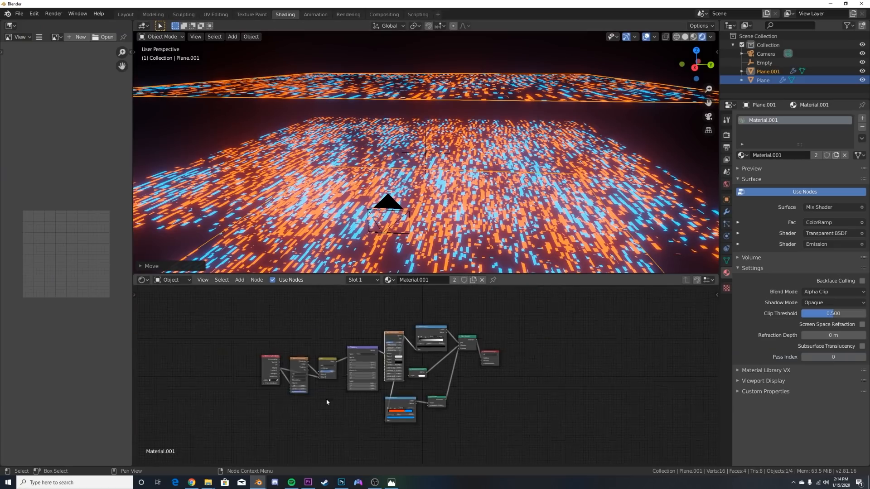
pyautogui.scroll(-1, 327, 401)
pyautogui.moveTo(247, 306); pyautogui.dragTo(476, 438)
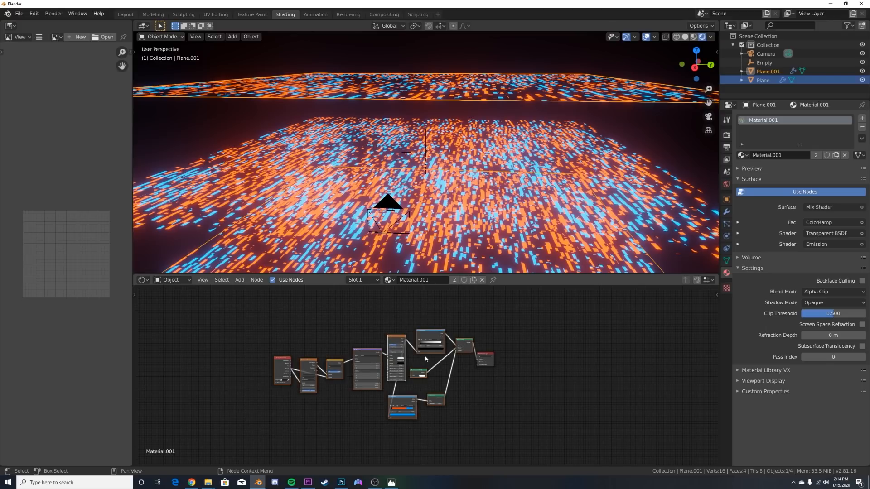
pyautogui.click(408, 75)
pyautogui.click(403, 85)
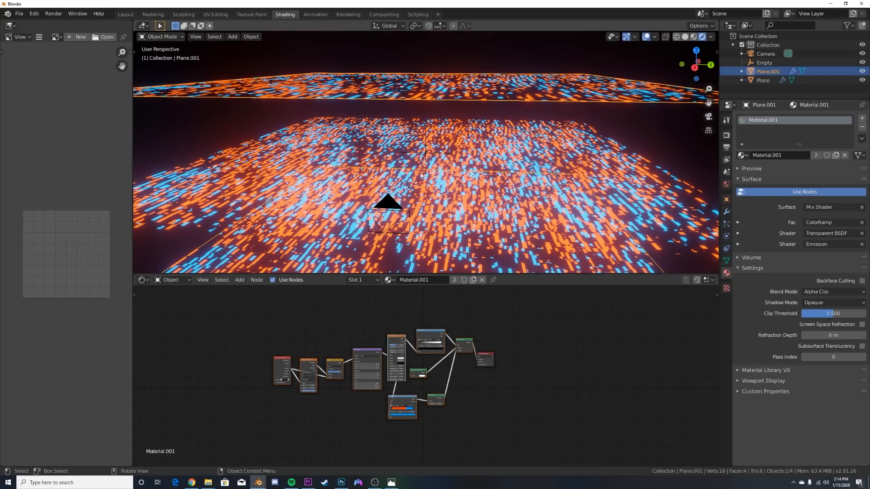
pyautogui.click(482, 280)
pyautogui.click(430, 281)
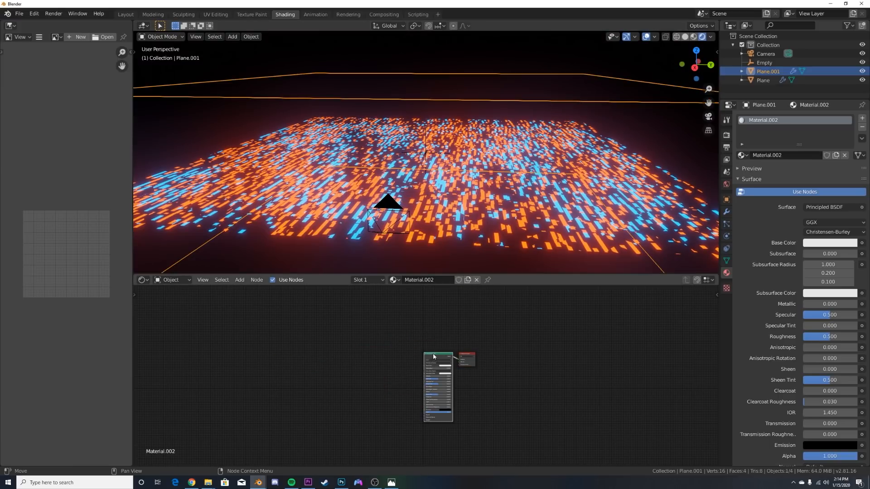
# - Replace the new material's Principled BSDF with the copied nodes and connect the Mix Shader to the Material Output's Surface
pyautogui.press('x')
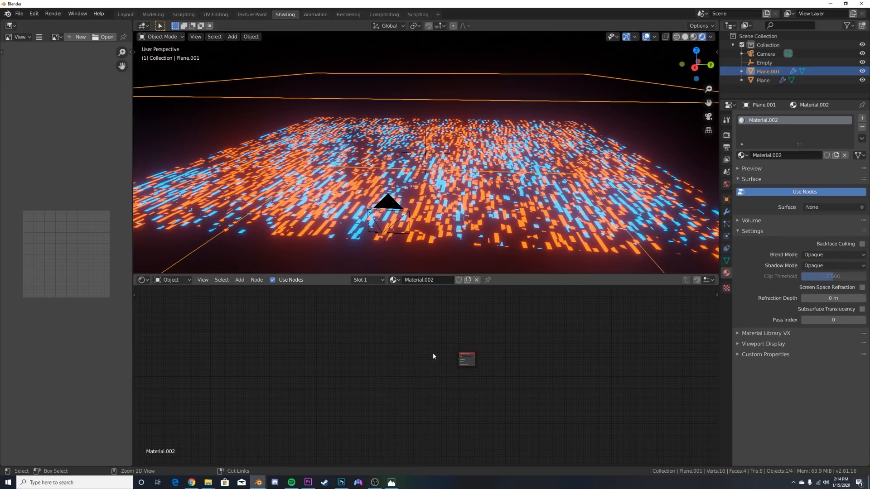
pyautogui.hotkey('ctrl', 'v')
pyautogui.scroll(4, 433, 353)
pyautogui.moveTo(491, 371); pyautogui.dragTo(397, 357, button='middle')
pyautogui.press('g')
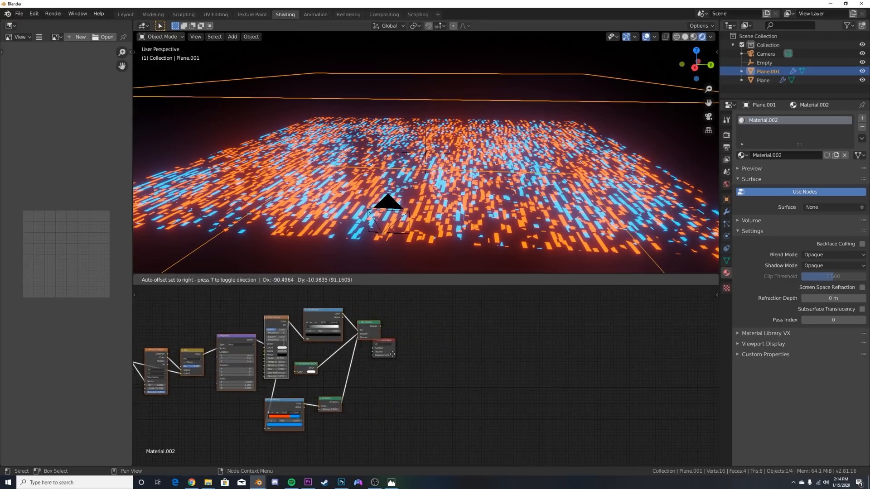
pyautogui.click(376, 362)
pyautogui.scroll(5, 376, 362)
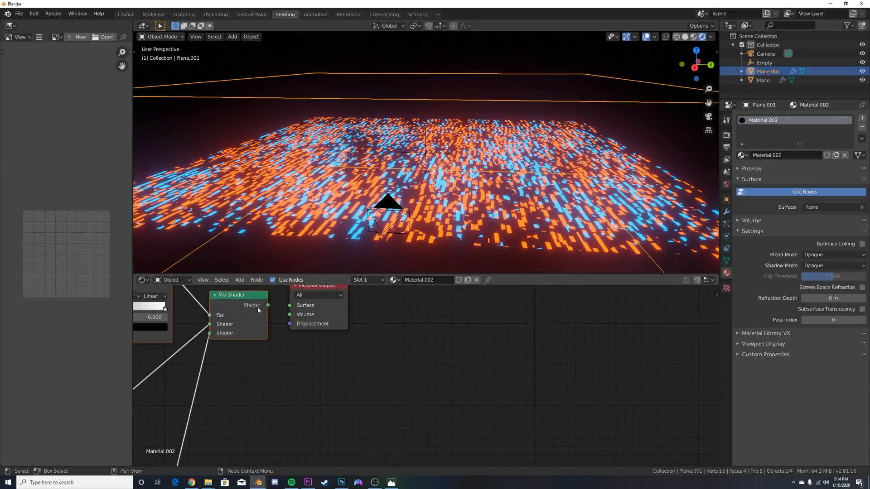
pyautogui.moveTo(258, 307); pyautogui.dragTo(278, 346, button='middle')
pyautogui.moveTo(276, 347); pyautogui.dragTo(306, 348)
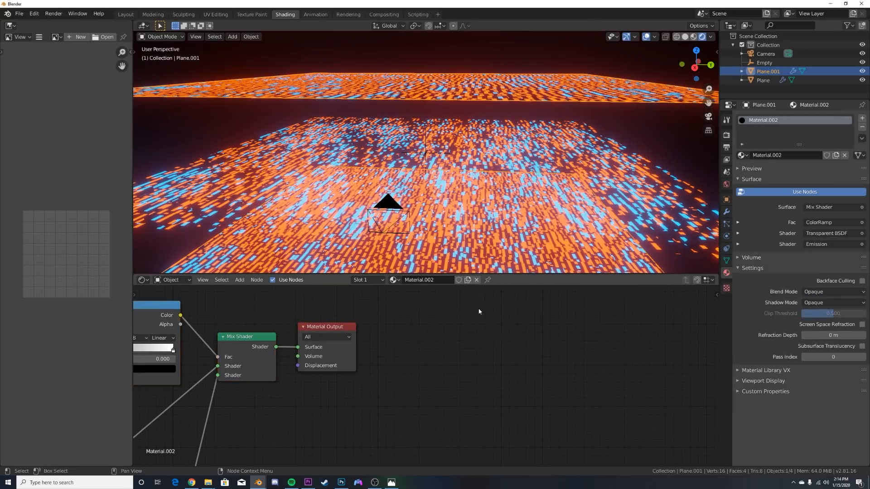
# - Set the mortar size of the raised plane's Brick Texture to 0.12
pyautogui.press('KP_0')
pyautogui.moveTo(540, 425); pyautogui.dragTo(309, 372, button='middle')
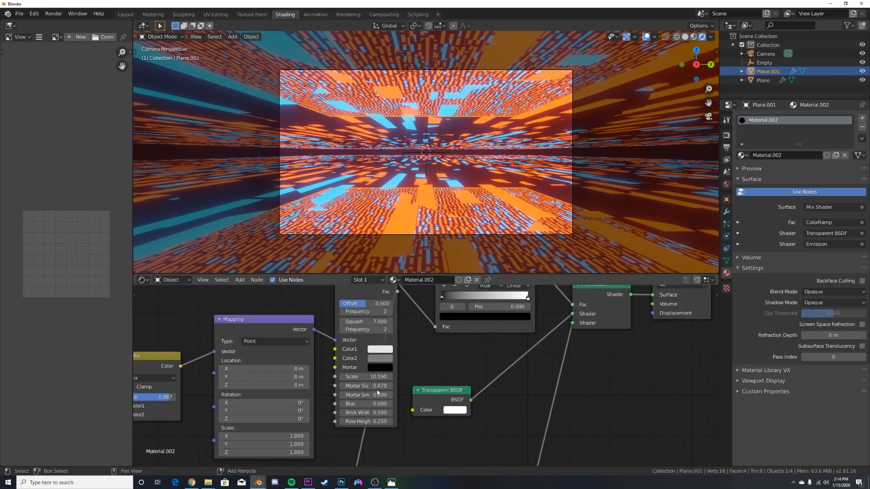
pyautogui.moveTo(378, 391); pyautogui.dragTo(410, 391)
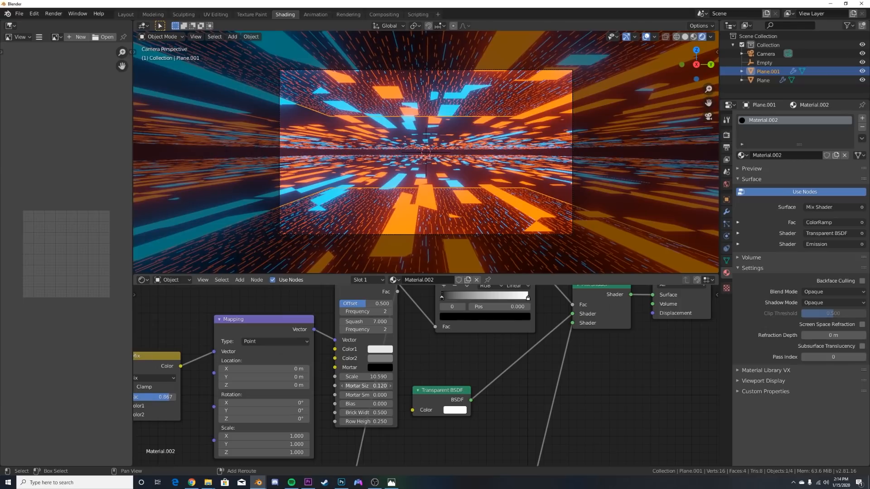
pyautogui.click(134, 14)
pyautogui.click(476, 285)
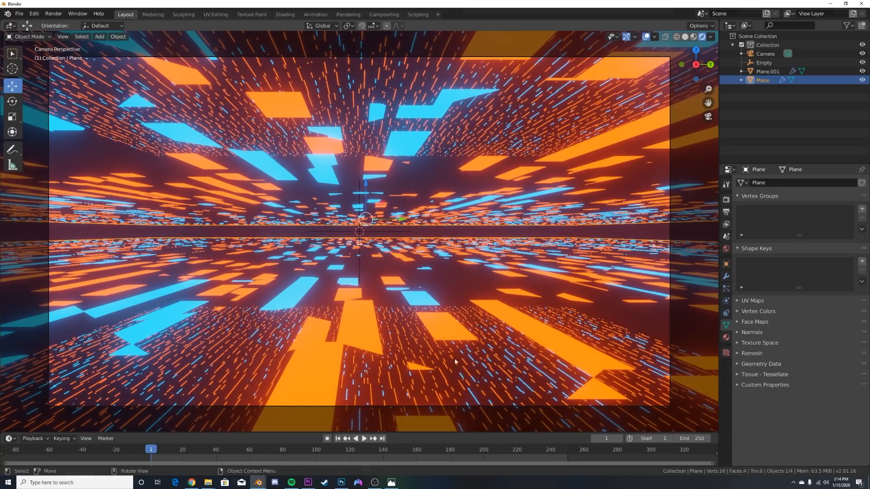
pyautogui.click(285, 14)
pyautogui.moveTo(472, 399); pyautogui.dragTo(427, 352, button='middle')
pyautogui.moveTo(534, 401); pyautogui.dragTo(508, 401)
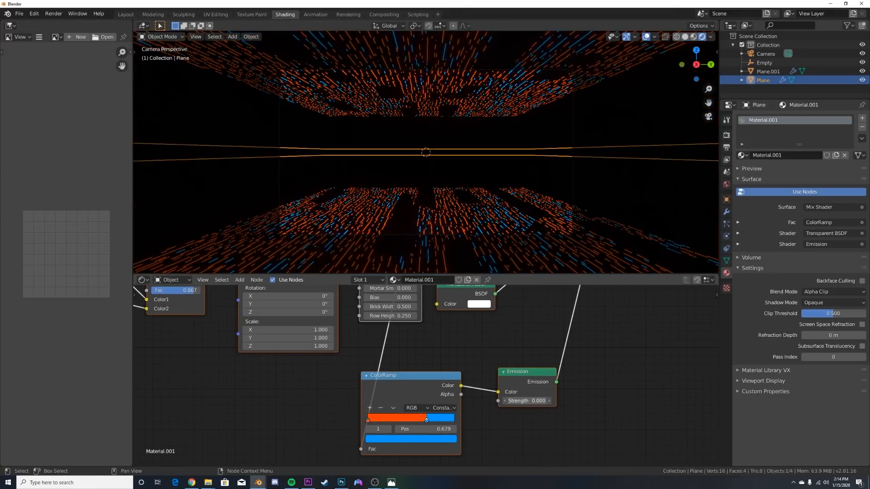
pyautogui.hotkey('ctrl', 'z')
# - Select the raised duplicate plane and set its material's Emission strength to 1.1
pyautogui.moveTo(475, 124); pyautogui.dragTo(478, 170, button='middle')
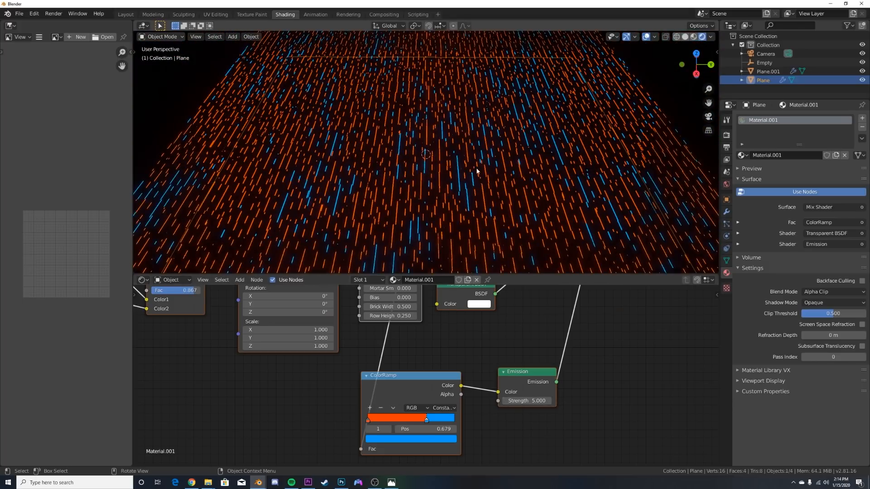
pyautogui.click(491, 121)
pyautogui.press('KP_0')
pyautogui.moveTo(479, 353); pyautogui.dragTo(478, 327, button='middle')
pyautogui.moveTo(467, 434); pyautogui.dragTo(446, 434)
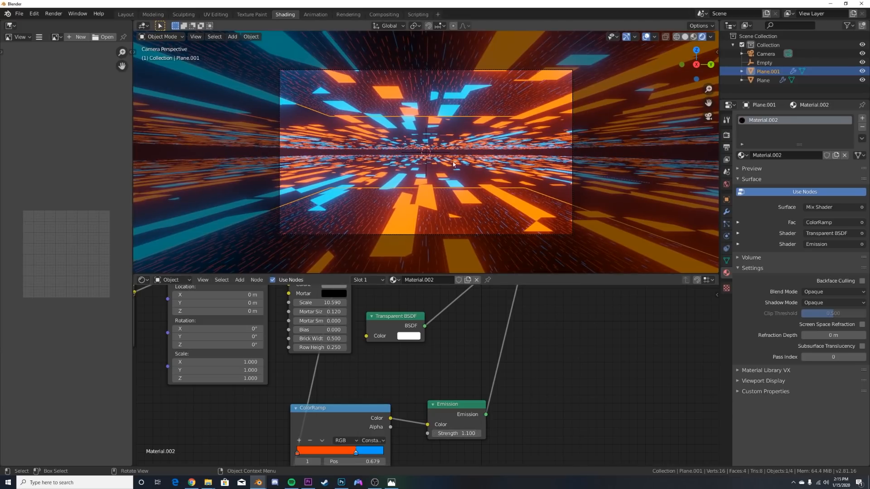
# - Switch to the Layout workspace and display all the planes in solid shading with nothing selected
pyautogui.click(464, 178)
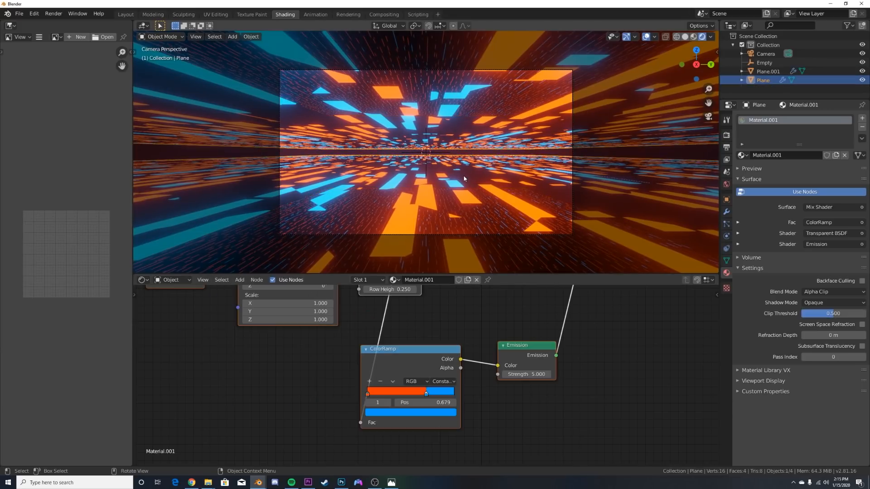
pyautogui.click(128, 15)
pyautogui.moveTo(385, 132)
pyautogui.mouseDown(button='middle')
pyautogui.moveTo(347, 210)
pyautogui.moveTo(421, 196)
pyautogui.mouseUp(button='middle')
pyautogui.scroll(-8, 348, 211)
pyautogui.press('z')
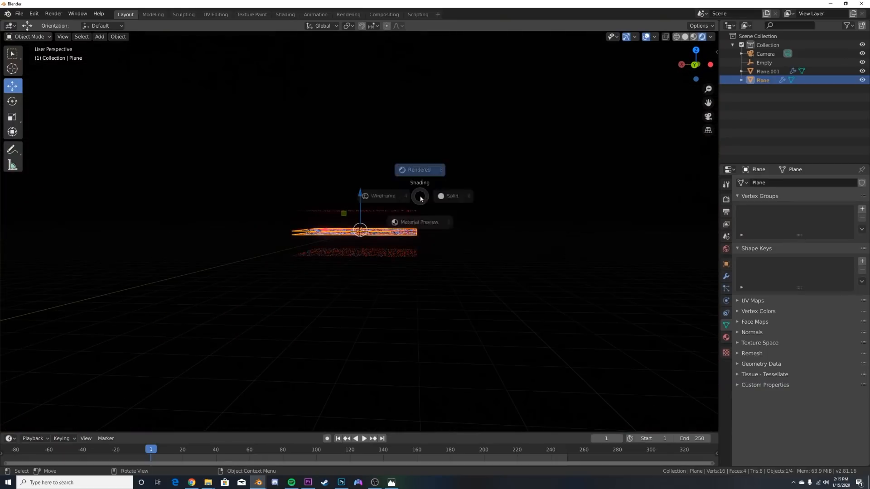
pyautogui.click(452, 198)
pyautogui.moveTo(479, 205); pyautogui.dragTo(493, 172, button='middle')
pyautogui.click(493, 172)
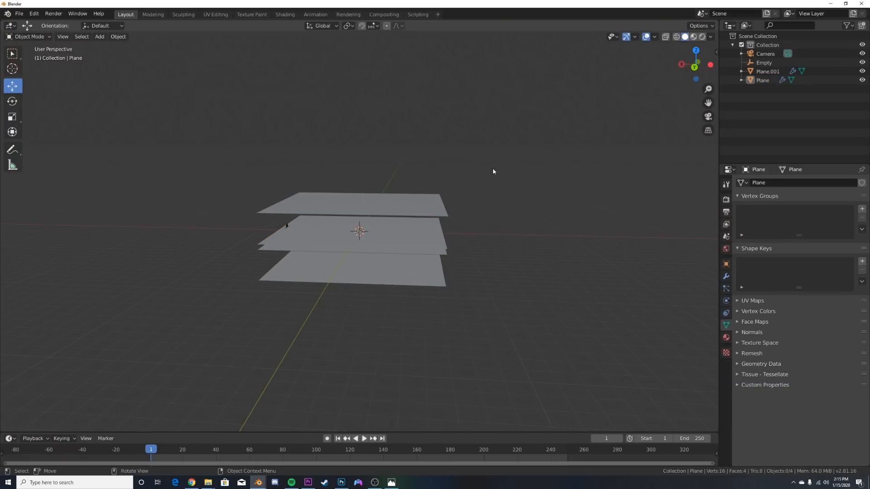
# - Move both plane objects into a new collection named Collection 2 and deselect them
pyautogui.moveTo(504, 111); pyautogui.dragTo(388, 324)
pyautogui.moveTo(424, 284); pyautogui.dragTo(423, 278, button='middle')
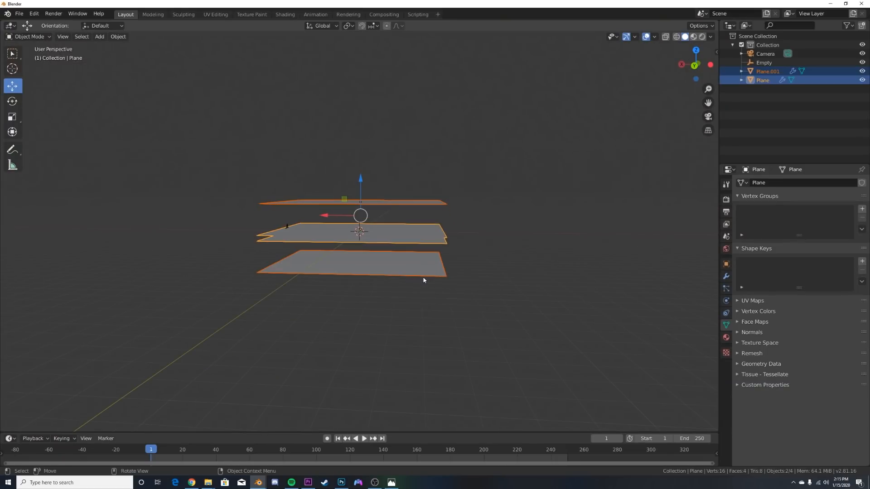
pyautogui.press('m')
pyautogui.click(413, 304)
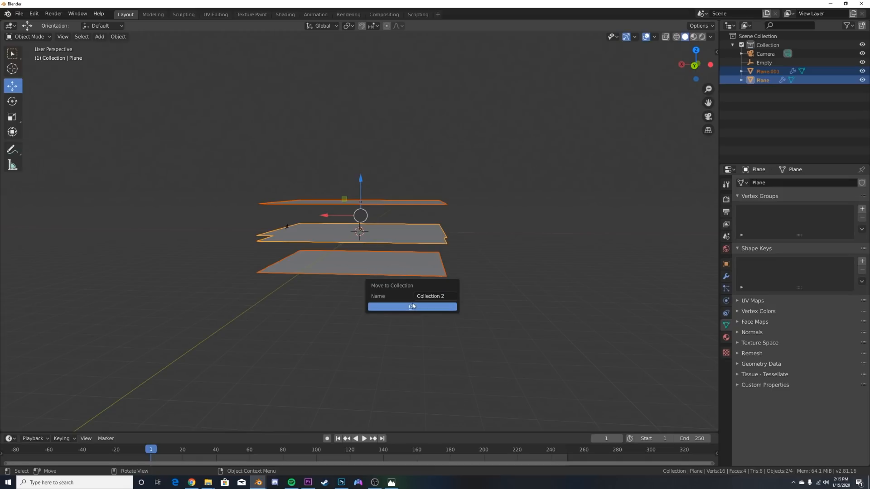
pyautogui.click(413, 306)
pyautogui.click(480, 290)
# - Add a collection instance of Collection 2 to the scene
pyautogui.moveTo(480, 290); pyautogui.dragTo(445, 270, button='middle')
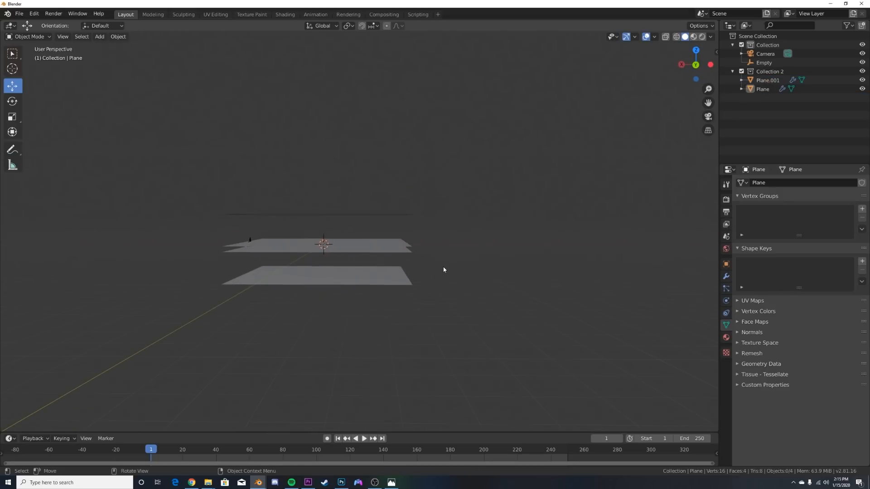
pyautogui.hotkey('shift', 'a')
pyautogui.moveTo(426, 398)
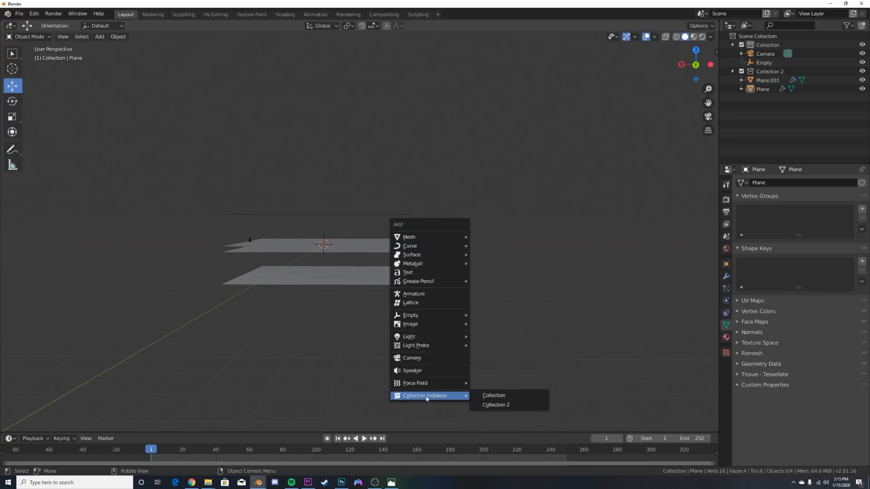
pyautogui.click(497, 406)
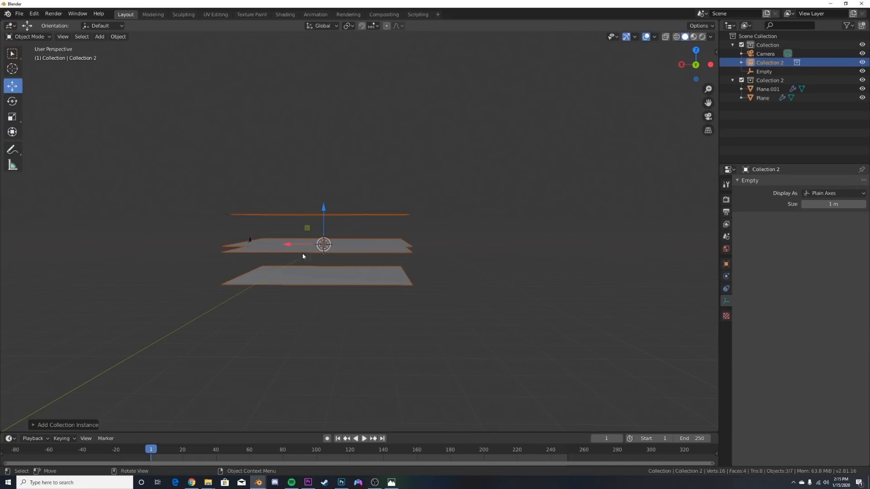
# - Move the collection instance along the X axis so it continues the stack of planes end to end
pyautogui.press('g')
pyautogui.press('x')
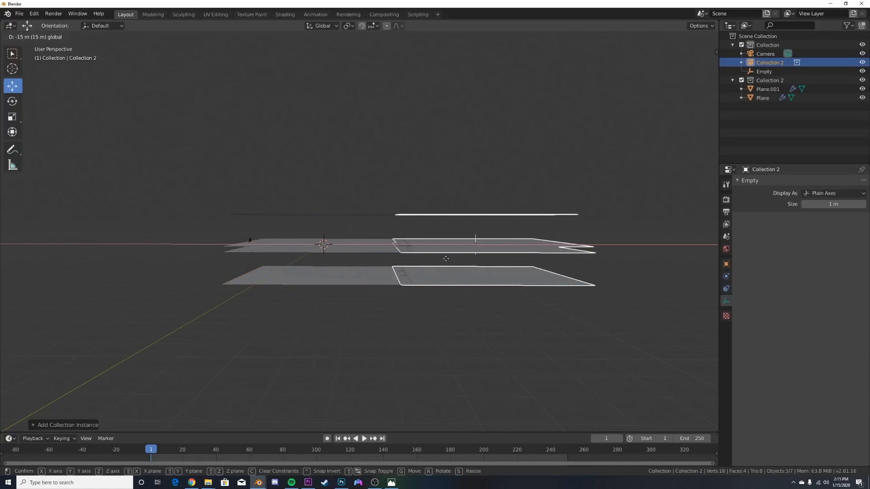
pyautogui.click(457, 262)
pyautogui.keyDown('shift'); pyautogui.moveTo(521, 293); pyautogui.dragTo(365, 303, button='middle'); pyautogui.keyUp('shift')
# - Duplicate the collection instance and move the copy along the X axis as the next section of the row
pyautogui.hotkey('shift', 'd')
pyautogui.rightClick(417, 267)
pyautogui.press('g')
pyautogui.press('x')
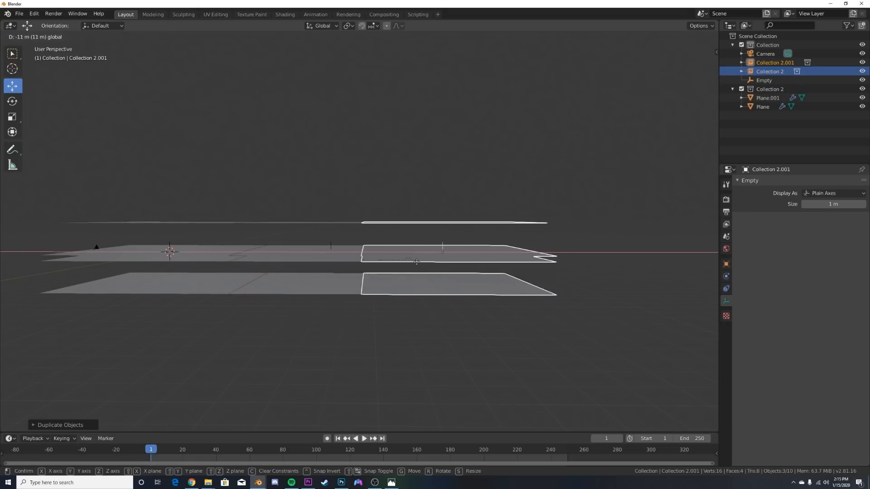
pyautogui.click(532, 294)
pyautogui.keyDown('shift'); pyautogui.moveTo(533, 294); pyautogui.dragTo(338, 300, button='middle'); pyautogui.keyUp('shift')
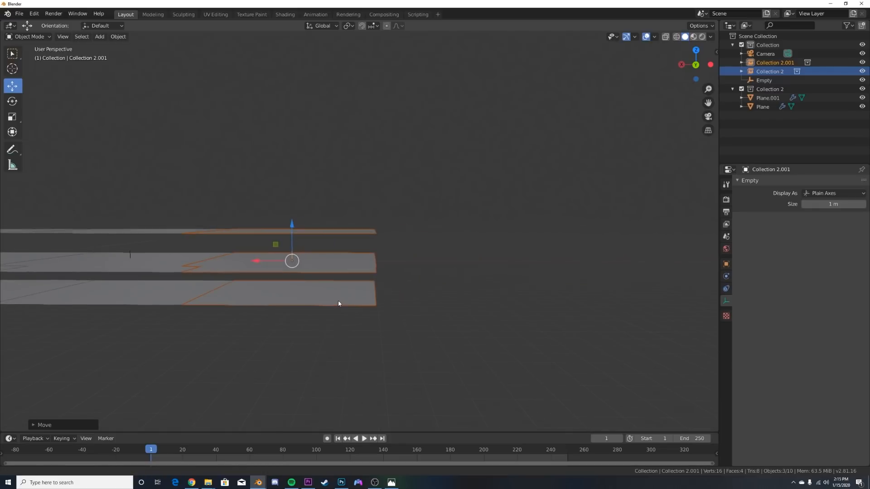
# - Duplicate the newest instance and place this further copy along the X axis at the far end of the row
pyautogui.hotkey('shift', 'd')
pyautogui.rightClick(286, 291)
pyautogui.press('g')
pyautogui.press('x')
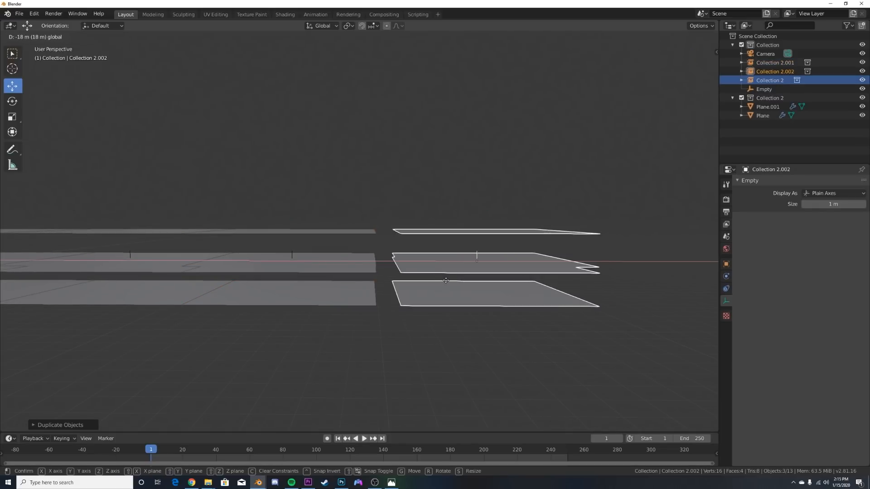
pyautogui.click(429, 286)
pyautogui.scroll(-2, 315, 258)
# - Select all three collection instances, duplicate them together, and move the copies along the X axis to extend the row
pyautogui.keyDown('shift'); pyautogui.click(315, 256); pyautogui.keyUp('shift')
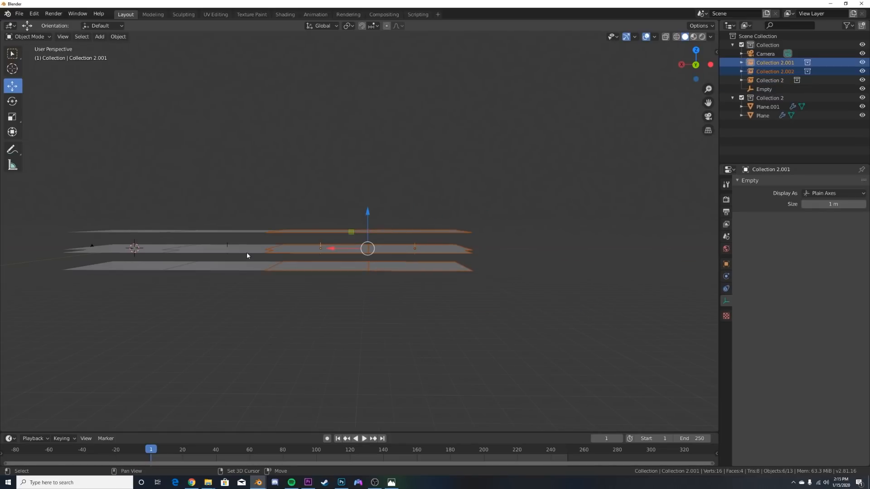
pyautogui.keyDown('shift'); pyautogui.click(246, 252); pyautogui.keyUp('shift')
pyautogui.moveTo(443, 305); pyautogui.dragTo(400, 325, button='middle')
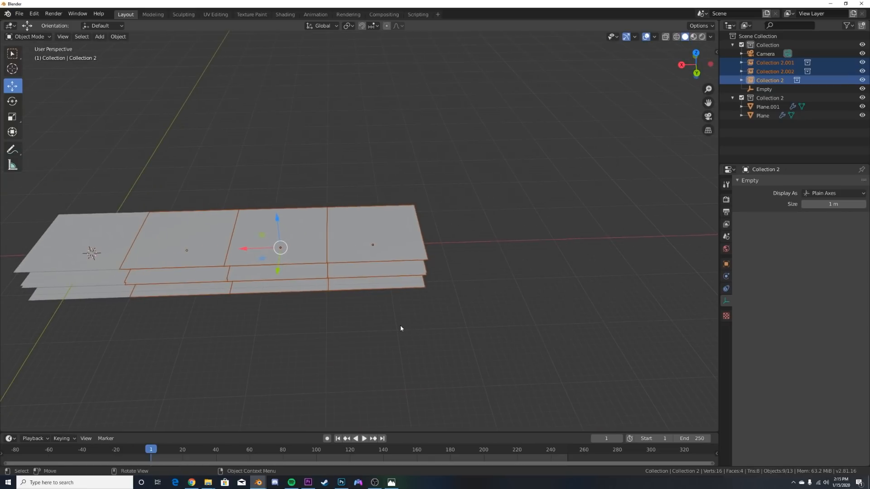
pyautogui.hotkey('shift', 'd')
pyautogui.rightClick(327, 266)
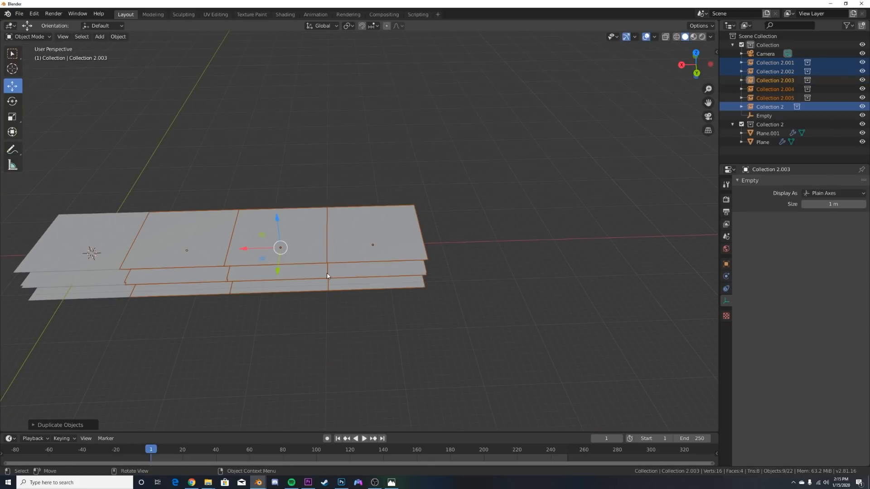
pyautogui.moveTo(265, 249); pyautogui.dragTo(518, 279)
# - Show the scene through the camera in rendered shading with nothing selected
pyautogui.press('KP_0')
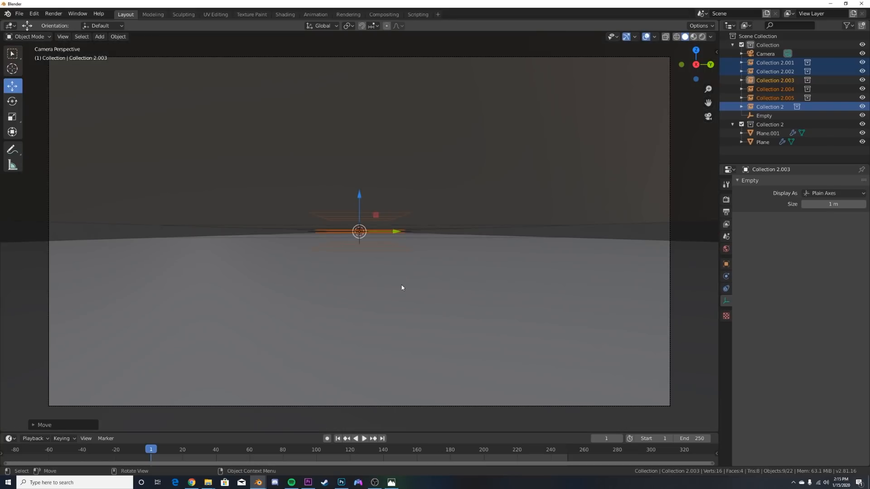
pyautogui.press('z')
pyautogui.press('8')
pyautogui.hotkey('alt', 'a')
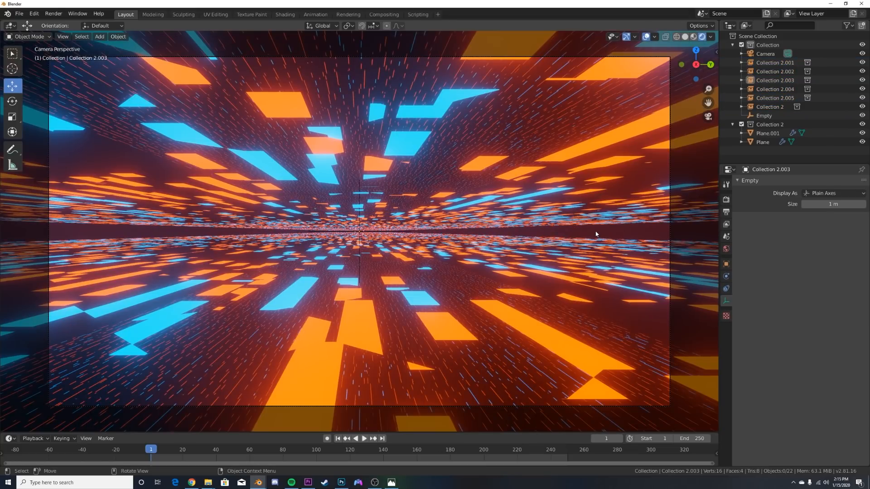
# - Select the camera, show its object transform properties, and set the animation's end frame to 120
pyautogui.click(770, 53)
pyautogui.click(725, 263)
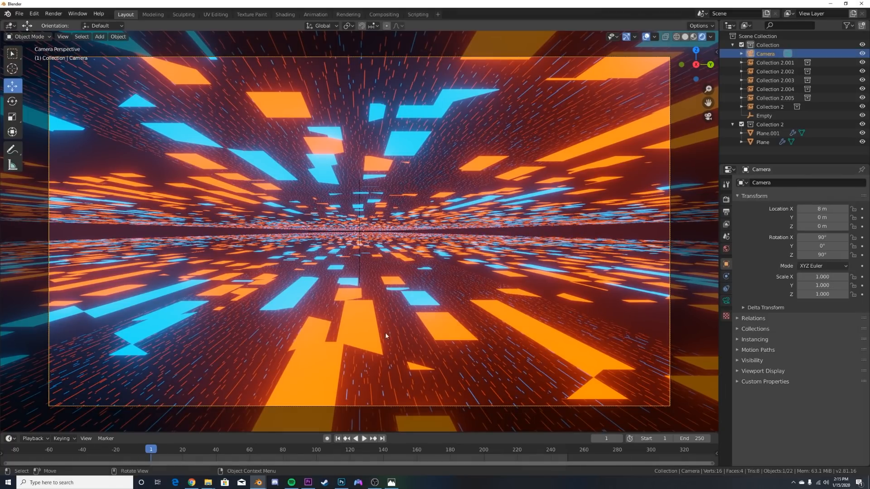
pyautogui.click(692, 438)
pyautogui.write('120')
pyautogui.press('Return')
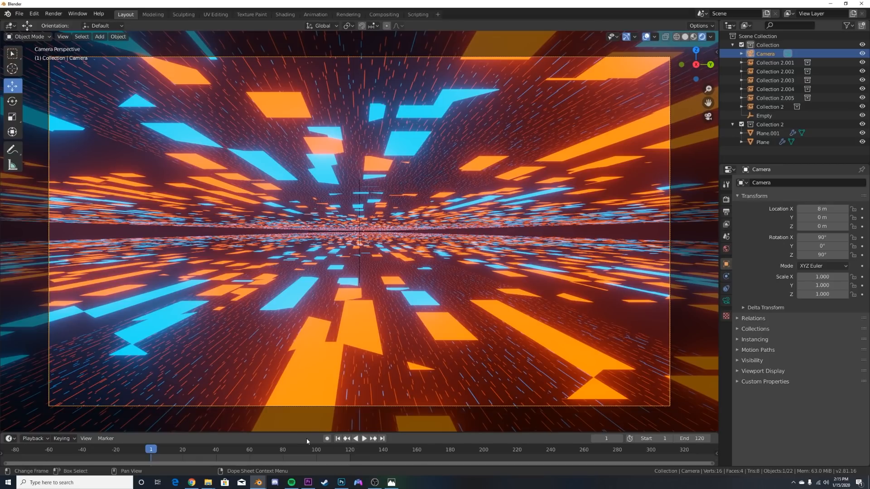
# - Enlarge the timeline and keyframe the camera's X location of 8 m at frame 1
pyautogui.moveTo(298, 433); pyautogui.dragTo(290, 410)
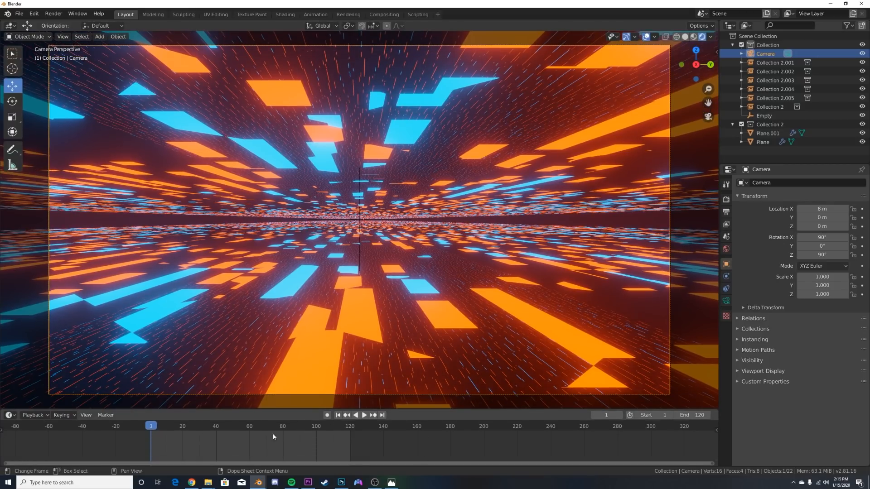
pyautogui.scroll(4, 379, 444)
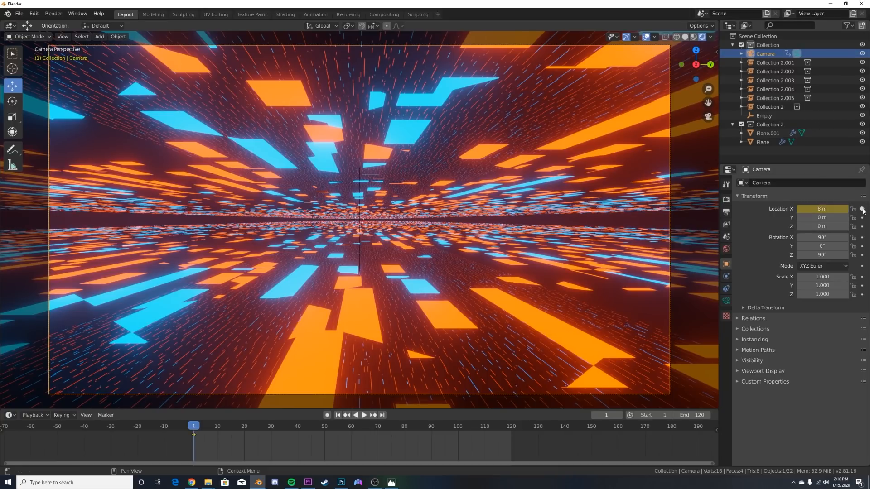
# - Keyframe the camera's X location at -8 m on frame 121, and briefly preview the animation
pyautogui.click(383, 416)
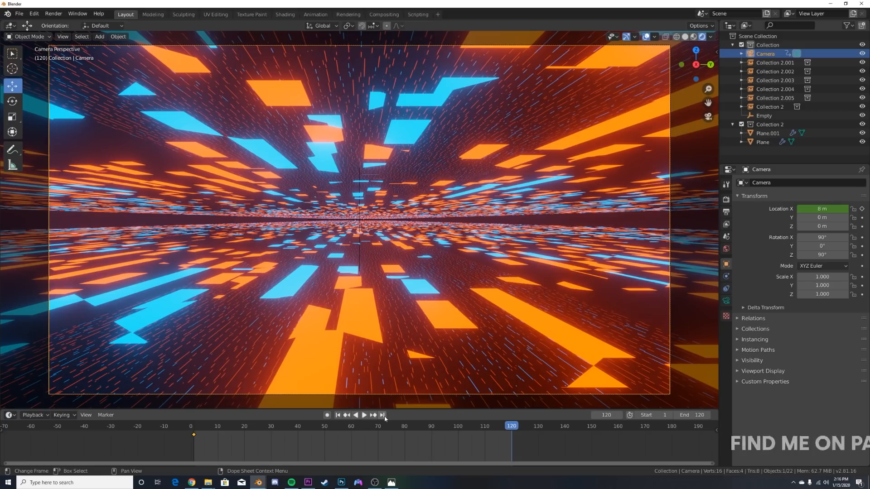
pyautogui.press('Right')
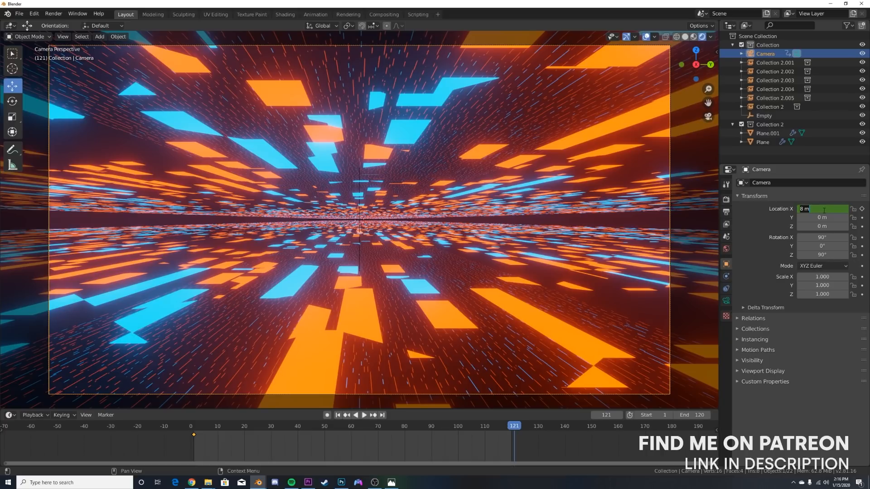
pyautogui.write('-8')
pyautogui.press('Return')
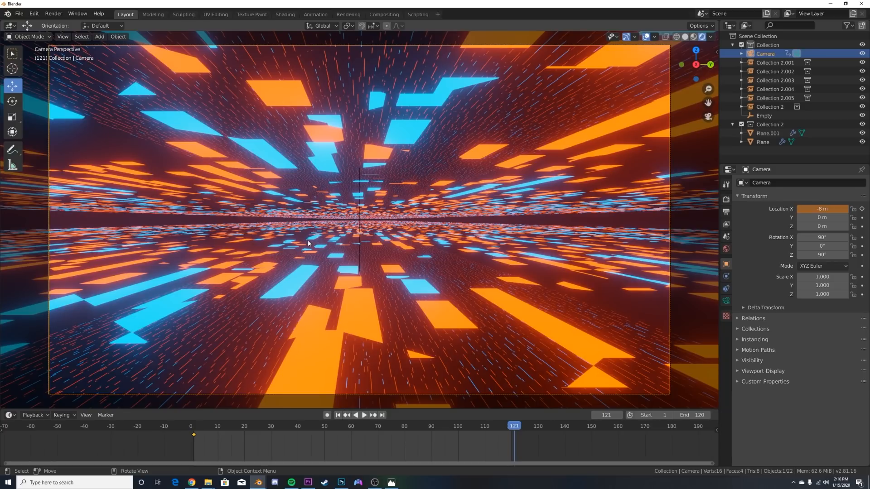
pyautogui.click(862, 209)
pyautogui.click(365, 415)
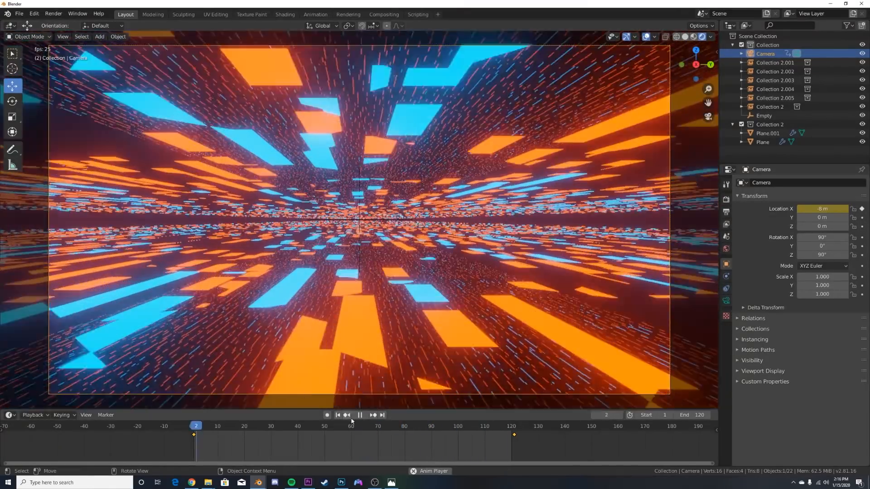
pyautogui.press('space')
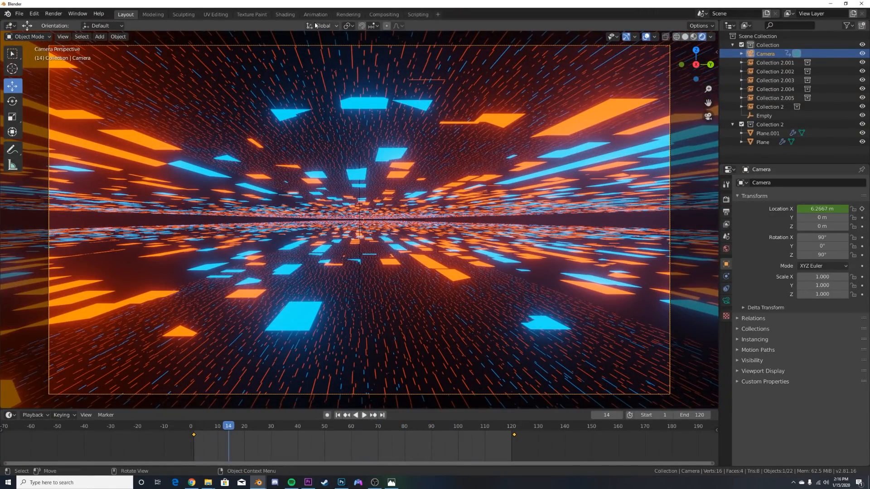
# - Switch to the Shading workspace, select the original Plane to show its material nodes, and return to the camera view
pyautogui.click(286, 14)
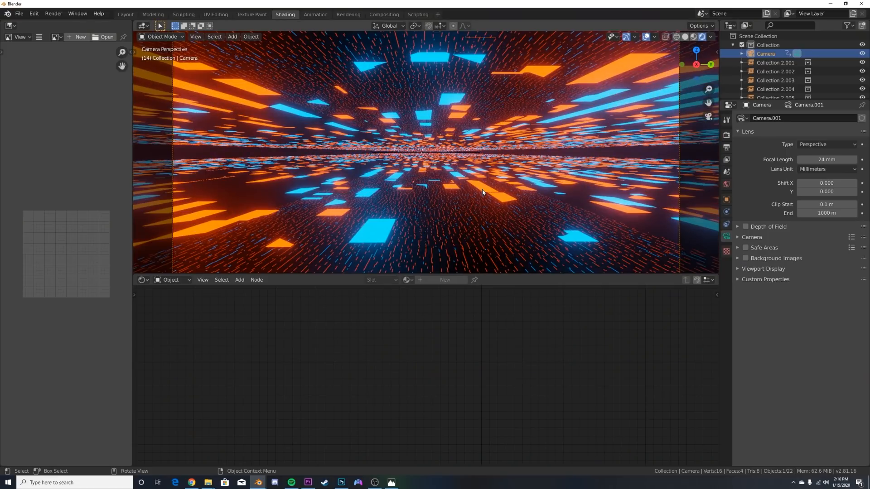
pyautogui.scroll(-4, 465, 183)
pyautogui.moveTo(465, 183)
pyautogui.mouseDown(button='middle')
pyautogui.moveTo(459, 203)
pyautogui.moveTo(454, 172)
pyautogui.mouseUp(button='middle')
pyautogui.scroll(-7, 456, 195)
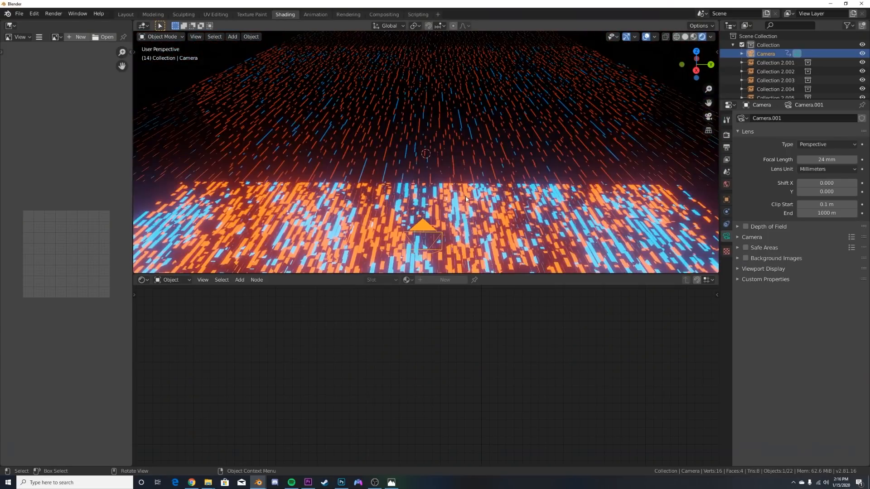
pyautogui.click(454, 174)
pyautogui.press('KP_0')
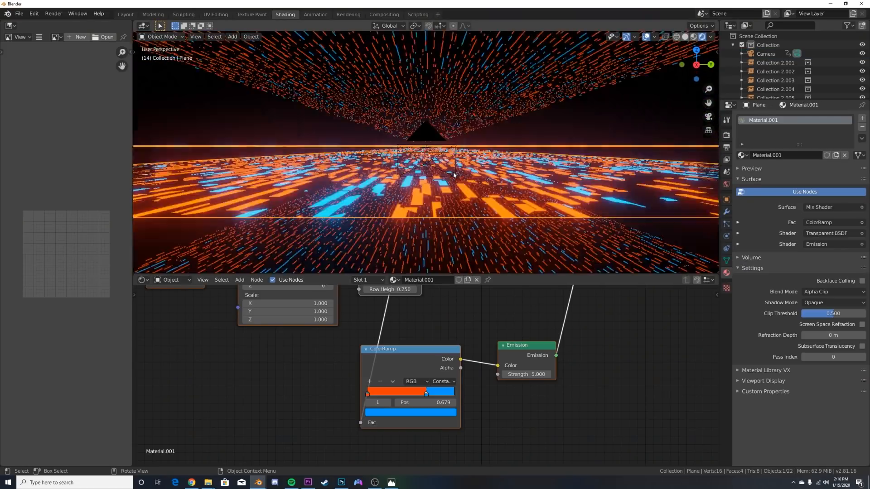
# - Move the black stop of the ColorRamp that drives the Mix Shader factor to position 0.438
pyautogui.scroll(5, 385, 268)
pyautogui.moveTo(424, 316); pyautogui.dragTo(339, 411, button='middle')
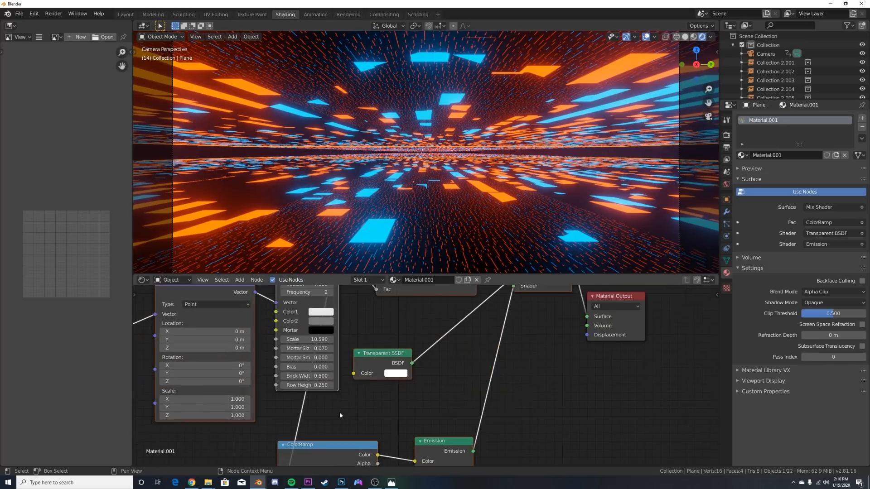
pyautogui.scroll(-6, 421, 383)
pyautogui.moveTo(429, 379); pyautogui.dragTo(395, 434, button='middle')
pyautogui.scroll(5, 398, 421)
pyautogui.moveTo(424, 359); pyautogui.dragTo(367, 406, button='middle')
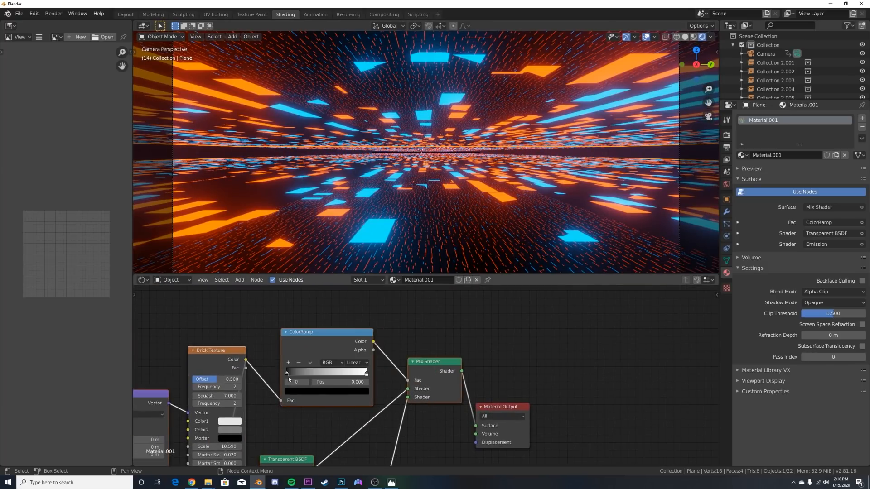
pyautogui.moveTo(289, 377); pyautogui.dragTo(324, 373)
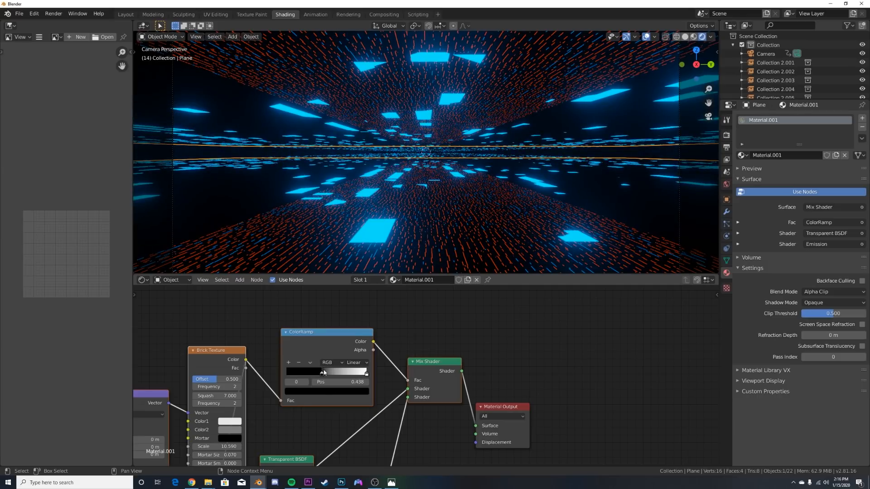
# - Reduce the Brick Texture's scale to 9.350
pyautogui.moveTo(179, 425); pyautogui.dragTo(288, 358, button='middle')
pyautogui.scroll(1, 252, 386)
pyautogui.moveTo(331, 390); pyautogui.dragTo(352, 368, button='middle')
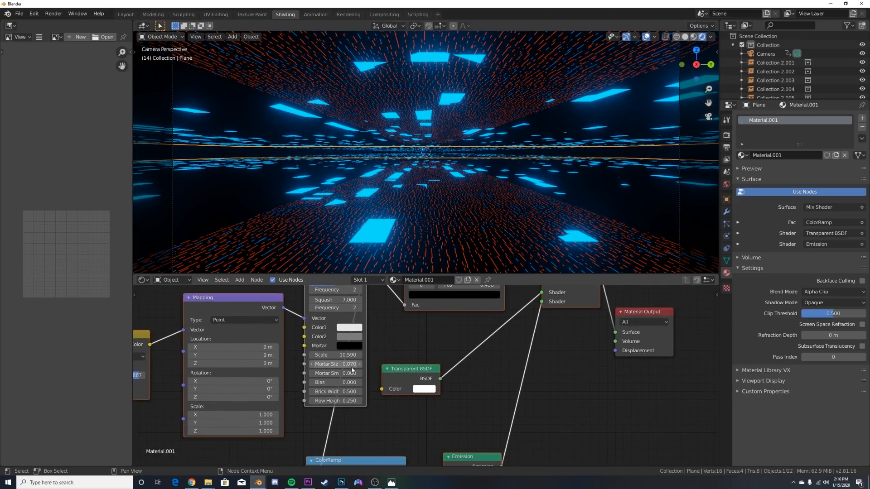
pyautogui.moveTo(332, 357); pyautogui.dragTo(290, 357)
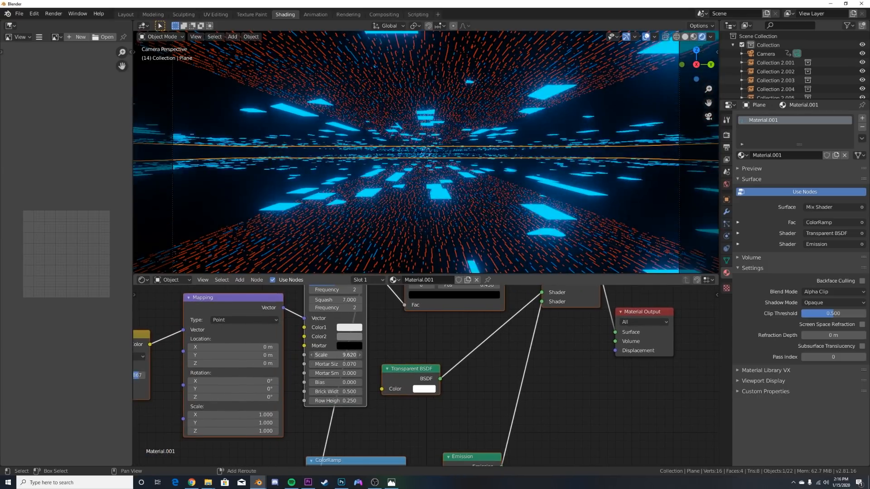
# - Set the Mix Shader factor ramp's black stop to 0.341 and the emission ColorRamp's blue stop to 0.738
pyautogui.moveTo(444, 347); pyautogui.dragTo(421, 372, button='middle')
pyautogui.moveTo(426, 304); pyautogui.dragTo(416, 305)
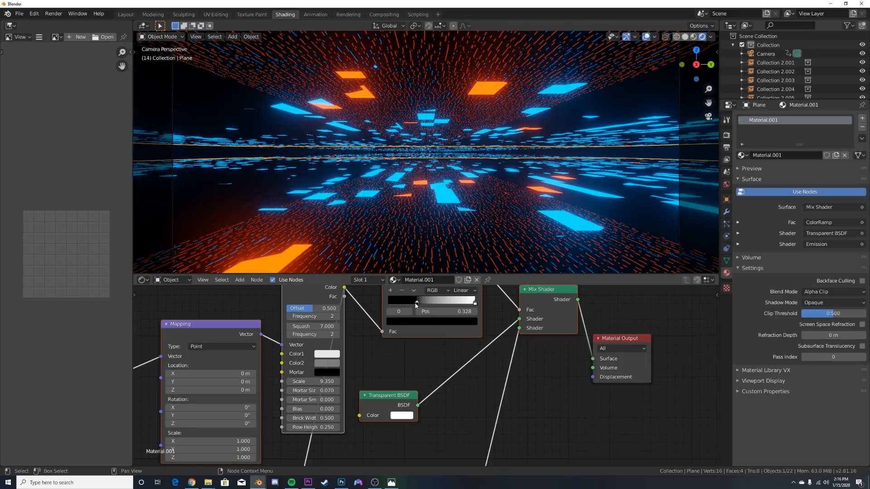
pyautogui.moveTo(342, 440); pyautogui.dragTo(368, 315, button='middle')
pyautogui.moveTo(375, 407)
pyautogui.mouseDown()
pyautogui.moveTo(366, 407)
pyautogui.moveTo(379, 408)
pyautogui.mouseUp()
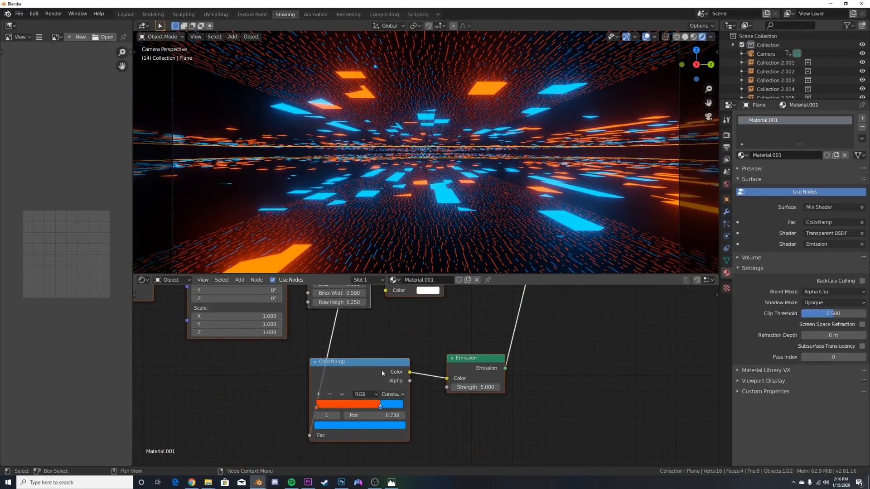
# - Set the Brick Texture's brick width to 0.960, try row height 0.370 and squash 6.290, and undo those two changes
pyautogui.moveTo(353, 289); pyautogui.dragTo(340, 366, button='middle')
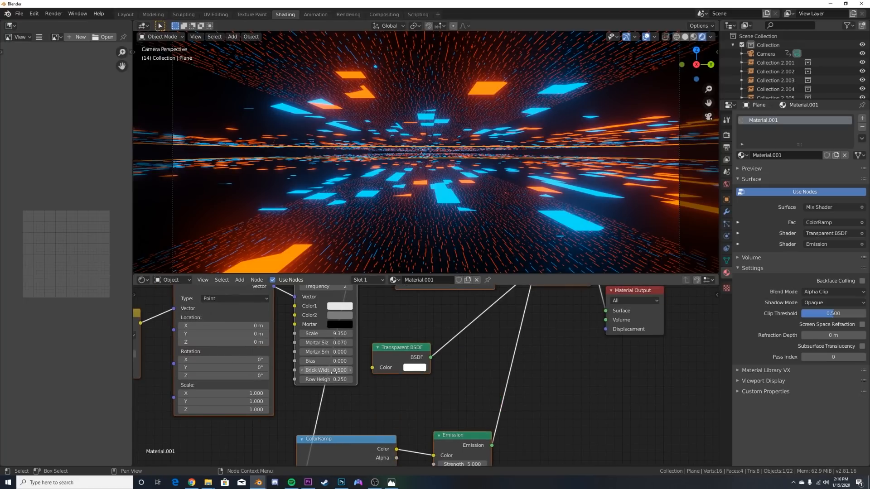
pyautogui.moveTo(333, 372)
pyautogui.mouseDown()
pyautogui.moveTo(362, 372)
pyautogui.moveTo(343, 381)
pyautogui.mouseUp()
pyautogui.moveTo(340, 301); pyautogui.dragTo(336, 332, button='middle')
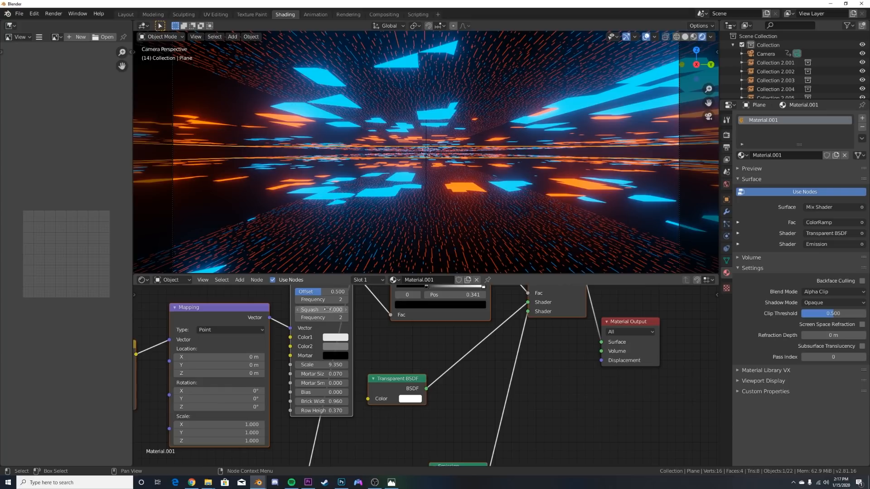
pyautogui.moveTo(329, 309)
pyautogui.mouseDown()
pyautogui.moveTo(363, 309)
pyautogui.moveTo(358, 318)
pyautogui.moveTo(334, 318)
pyautogui.mouseUp()
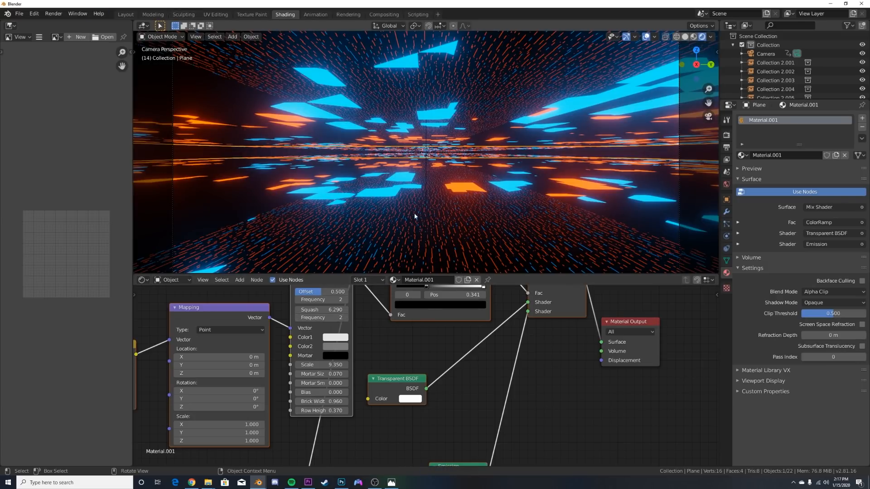
pyautogui.hotkey('ctrl', 'z')
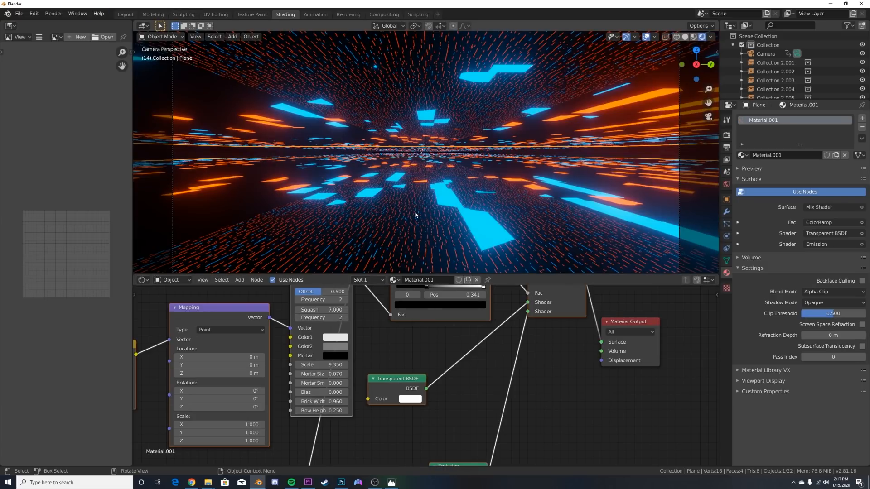
# - Play the animation in the Layout workspace and display the scene's output settings
pyautogui.click(131, 15)
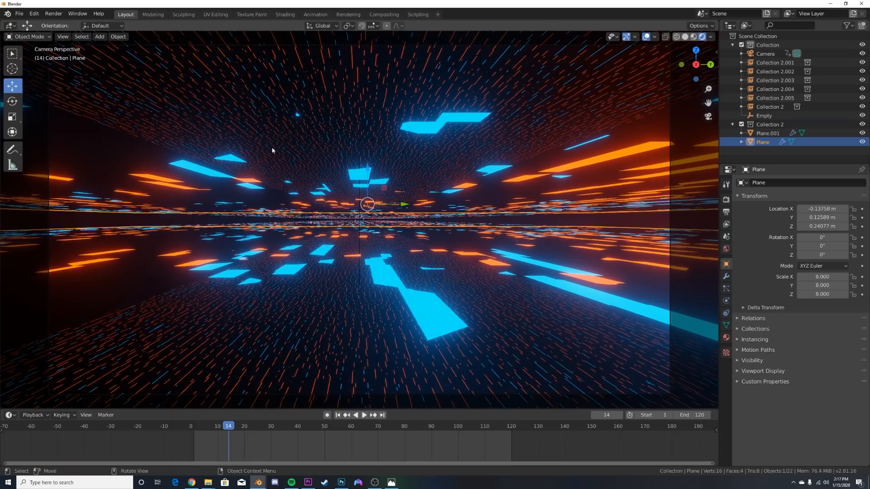
pyautogui.click(363, 416)
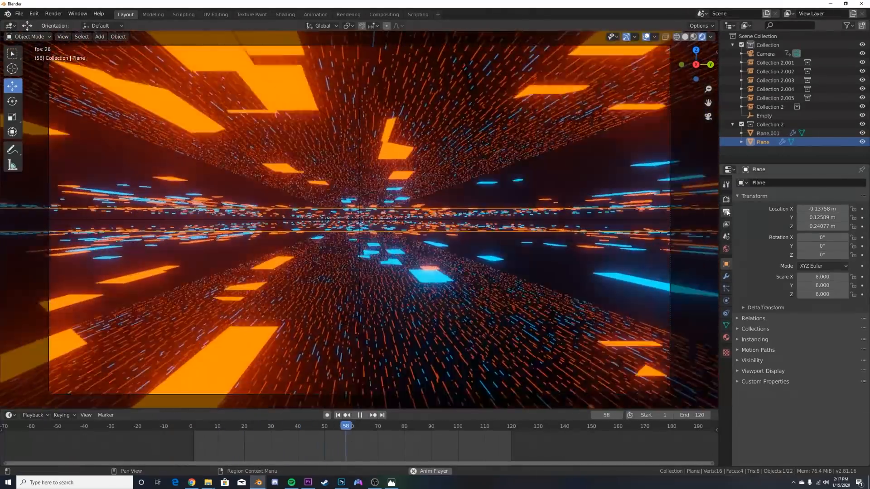
pyautogui.click(726, 212)
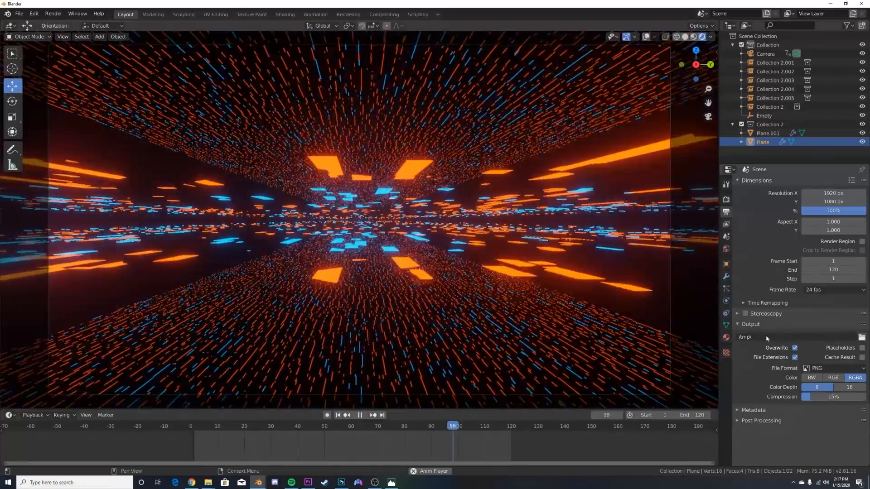
# - Set the output file format to FFmpeg video with MPEG-4 as the container
pyautogui.click(830, 368)
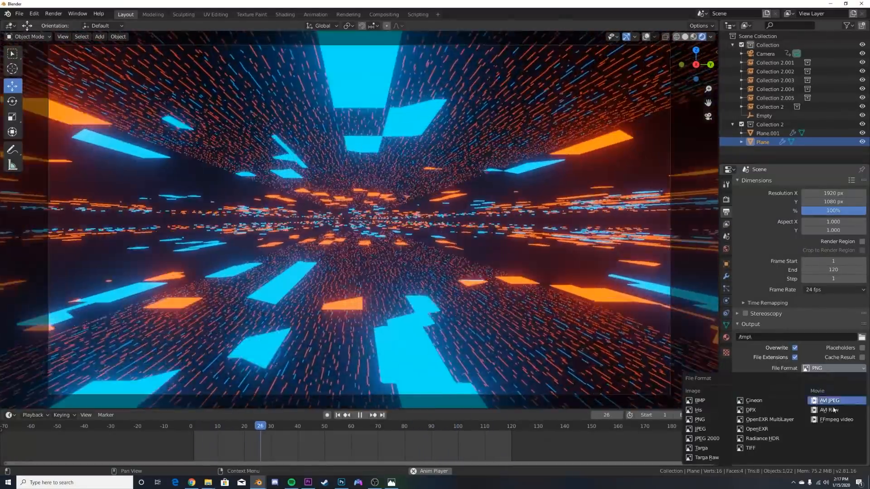
pyautogui.click(836, 420)
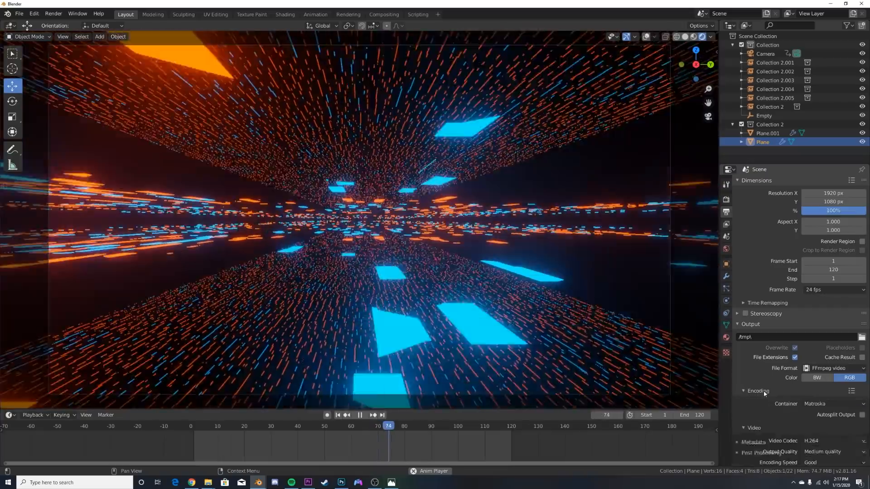
pyautogui.click(834, 403)
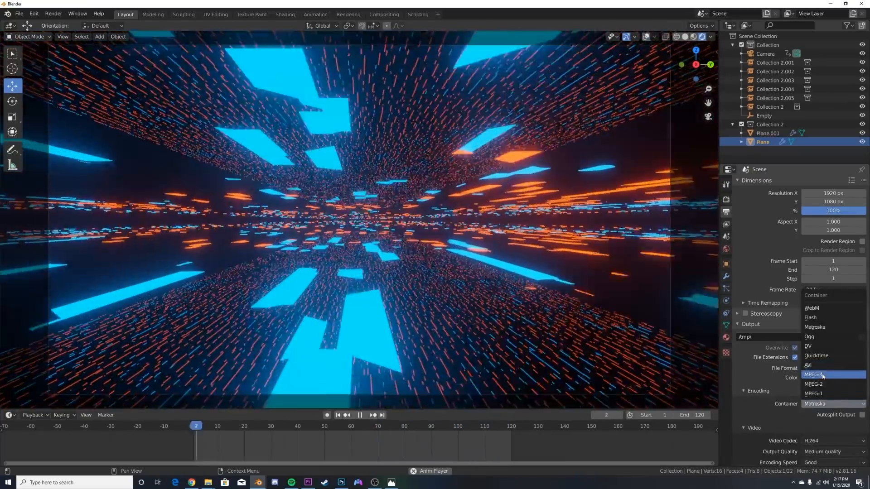
pyautogui.click(823, 375)
# - Set the video output quality to Perceptually lossless and stop the animation playback
pyautogui.scroll(-4, 816, 399)
pyautogui.click(827, 384)
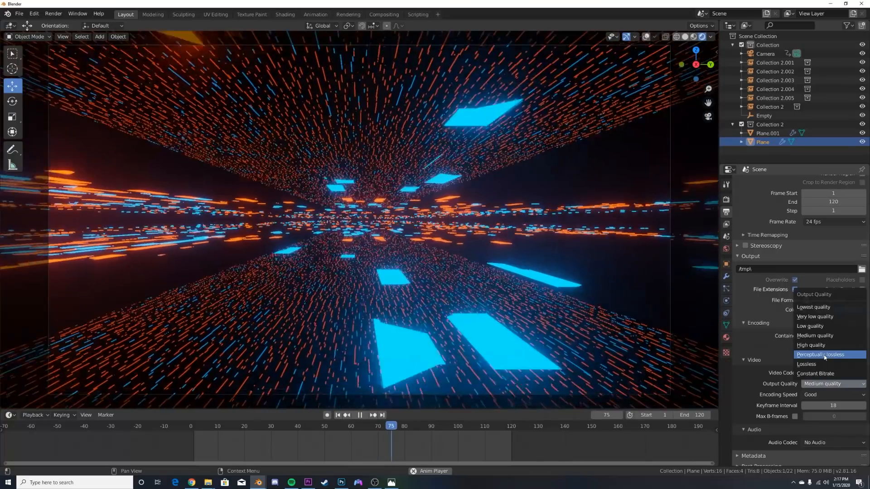
pyautogui.click(820, 355)
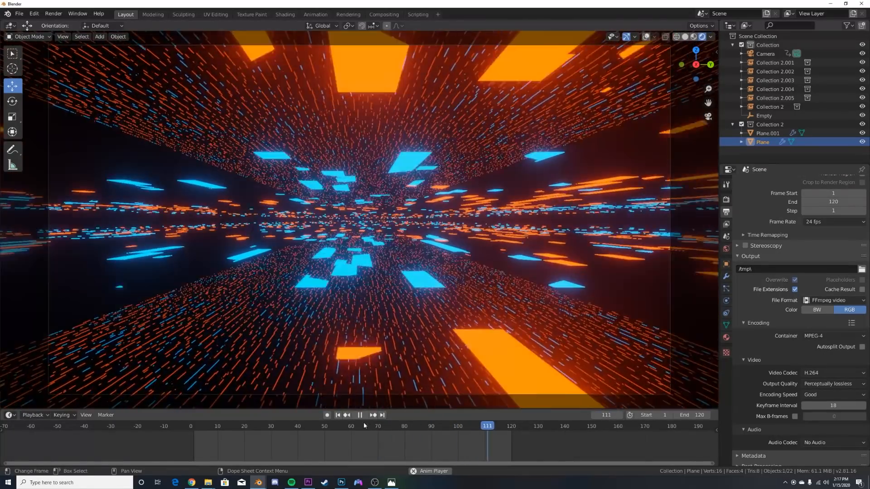
pyautogui.click(360, 416)
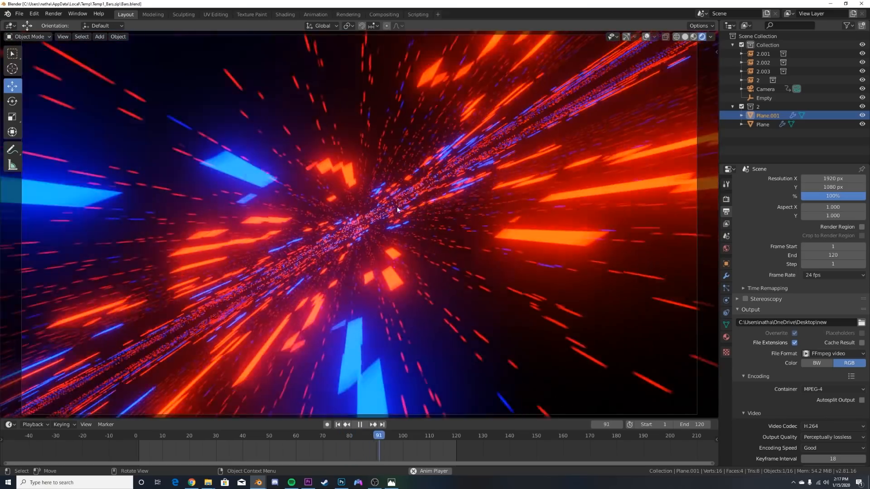
# - Stop the playback in the Bars.blend scene and show its material nodes in the Shading workspace beside a rendered viewport
pyautogui.press('space')
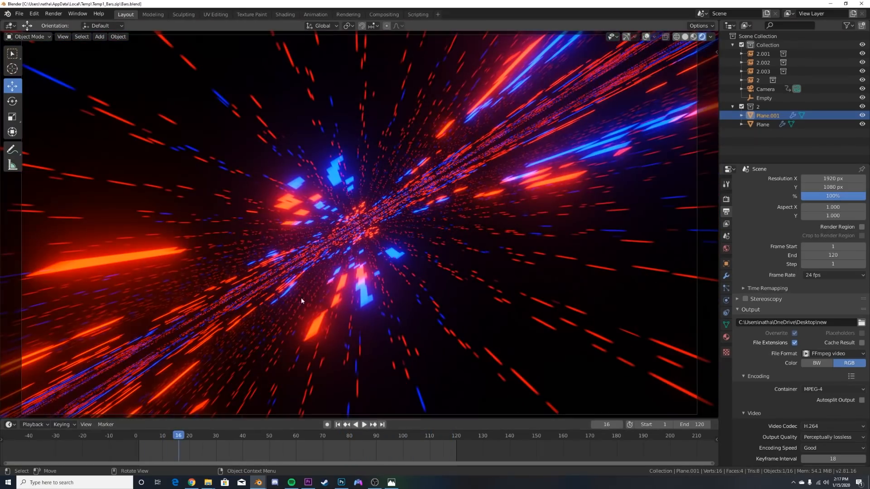
pyautogui.click(283, 15)
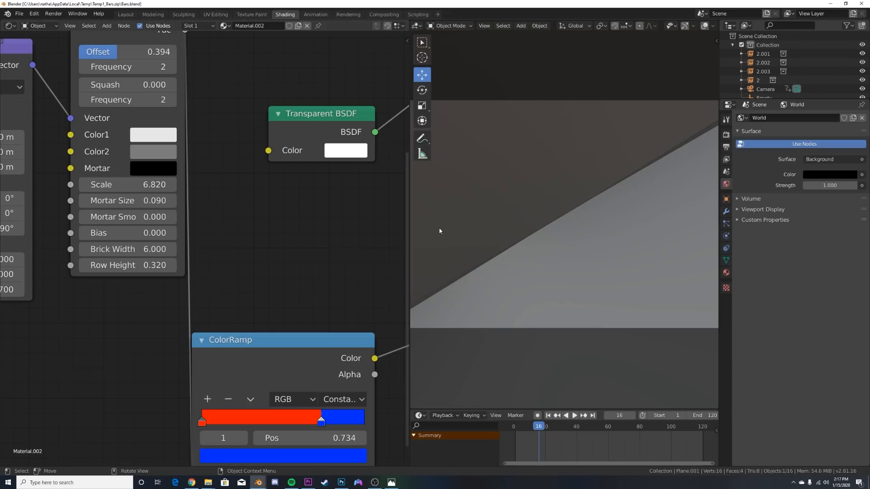
pyautogui.scroll(-4, 439, 231)
pyautogui.moveTo(214, 231); pyautogui.dragTo(320, 287, button='middle')
pyautogui.press('z')
pyautogui.click(558, 213)
# - Clear the keyframes from the Voronoi Texture's W value and set W to 0.999
pyautogui.moveTo(209, 236)
pyautogui.mouseDown(button='middle')
pyautogui.moveTo(252, 309)
pyautogui.moveTo(295, 298)
pyautogui.mouseUp(button='middle')
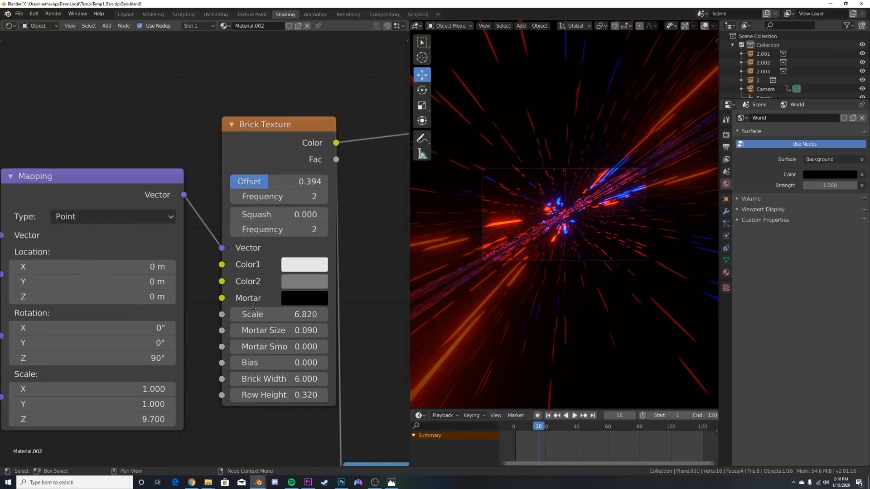
pyautogui.scroll(-2, 295, 298)
pyautogui.moveTo(194, 287); pyautogui.dragTo(271, 268, button='middle')
pyautogui.scroll(-2, 272, 268)
pyautogui.moveTo(134, 284); pyautogui.dragTo(220, 290, button='middle')
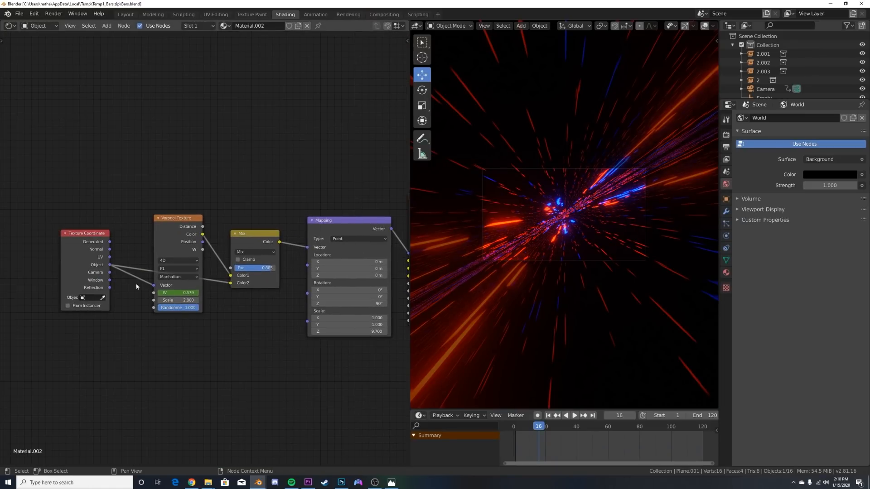
pyautogui.scroll(2, 192, 278)
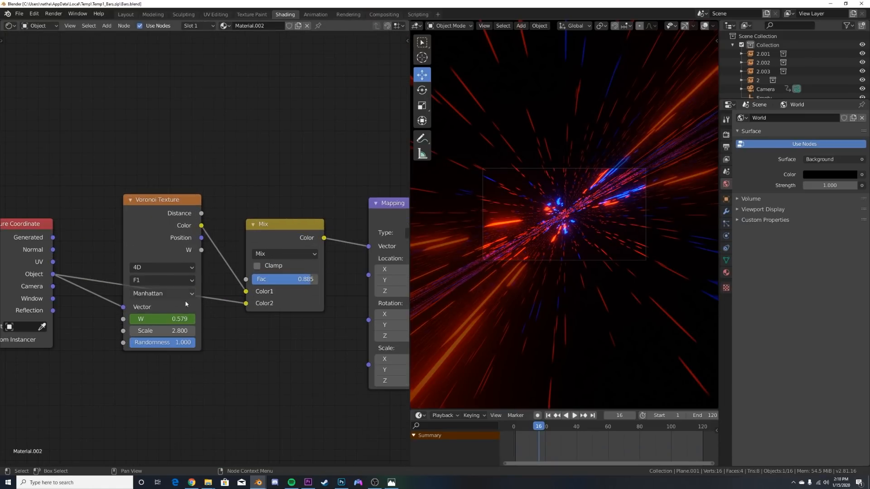
pyautogui.rightClick(144, 320)
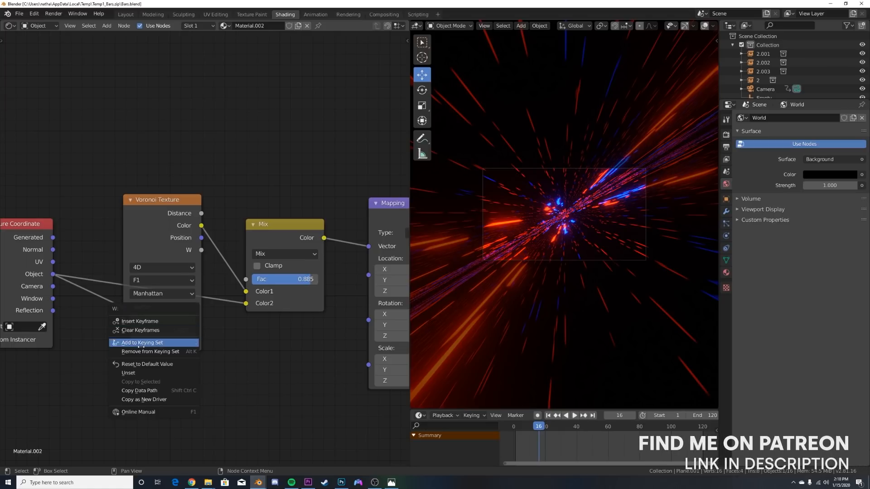
pyautogui.click(140, 331)
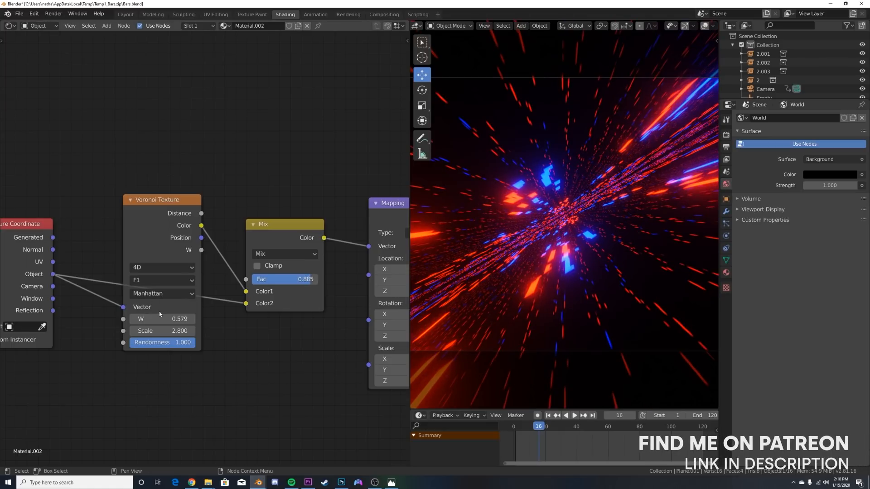
pyautogui.moveTo(159, 319)
pyautogui.mouseDown()
pyautogui.moveTo(123, 319)
pyautogui.moveTo(162, 319)
pyautogui.mouseUp()
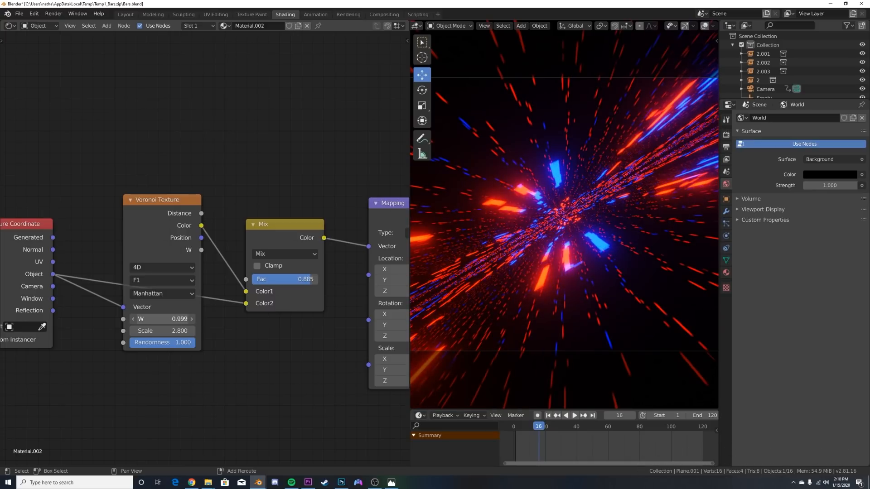